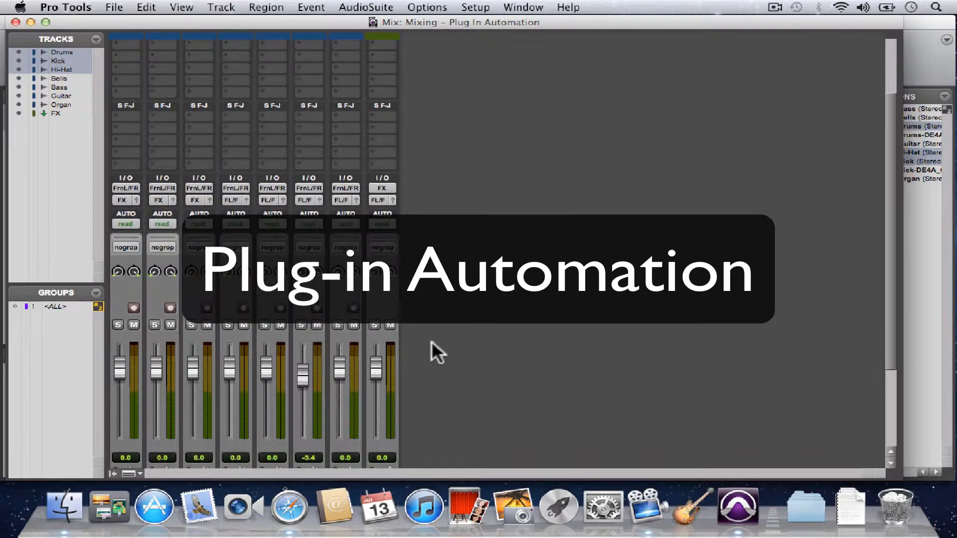
Insert the multichannel AIR Distortion (stereo) plug-in in the FX track's first insert slot.
key(space)
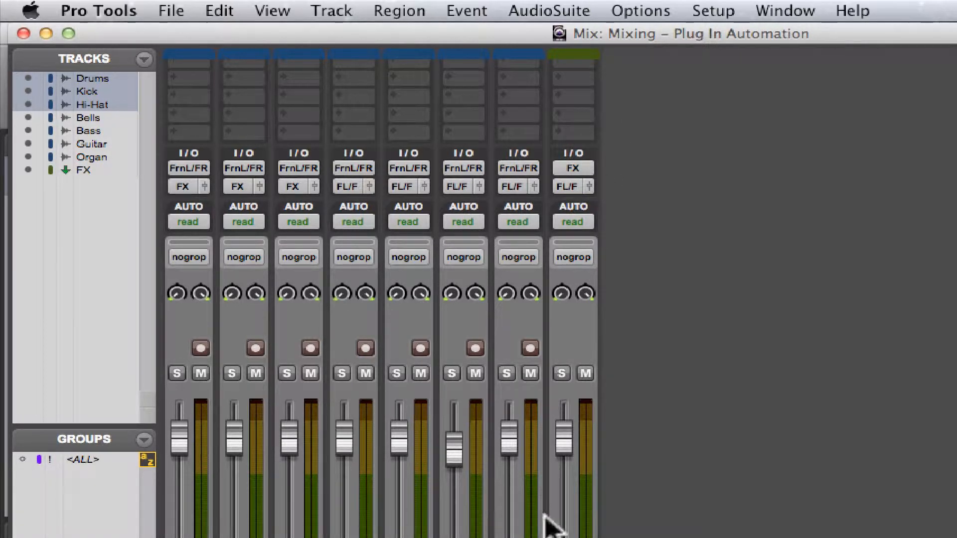
scroll(700, 259, up, 10)
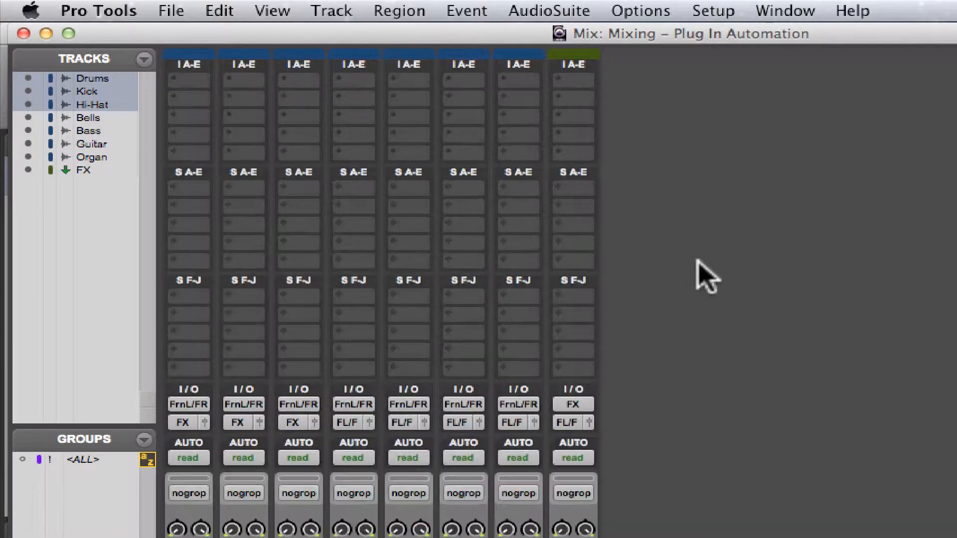
click(578, 81)
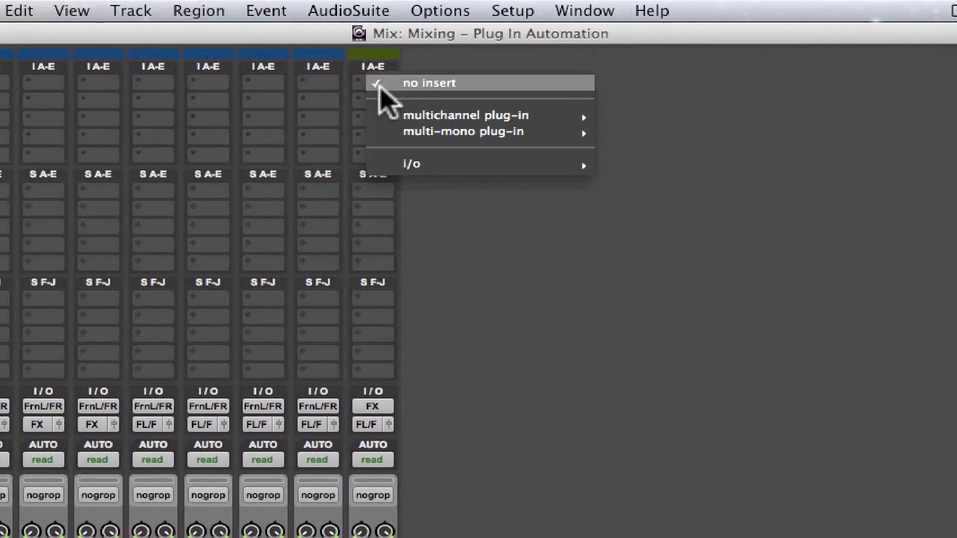
mouse_move(588, 114)
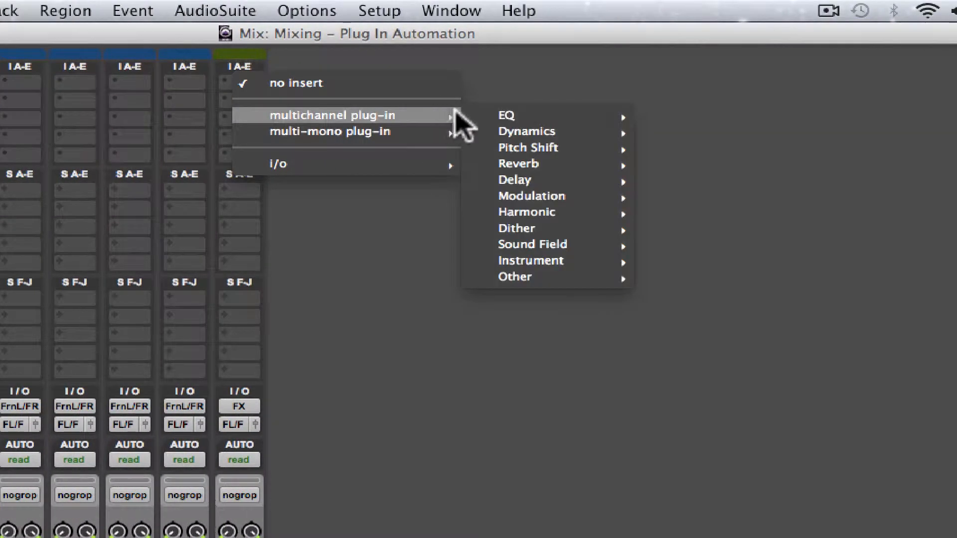
mouse_move(524, 179)
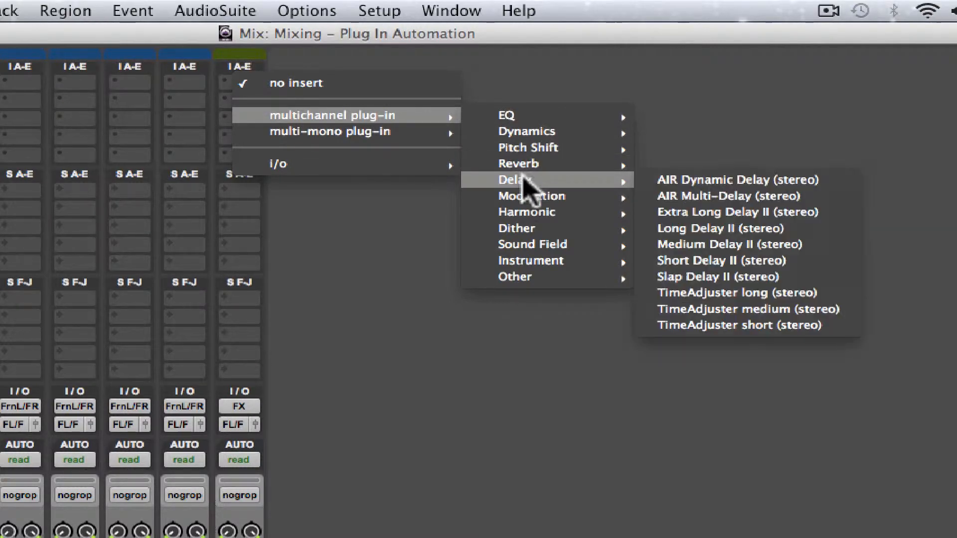
mouse_move(540, 209)
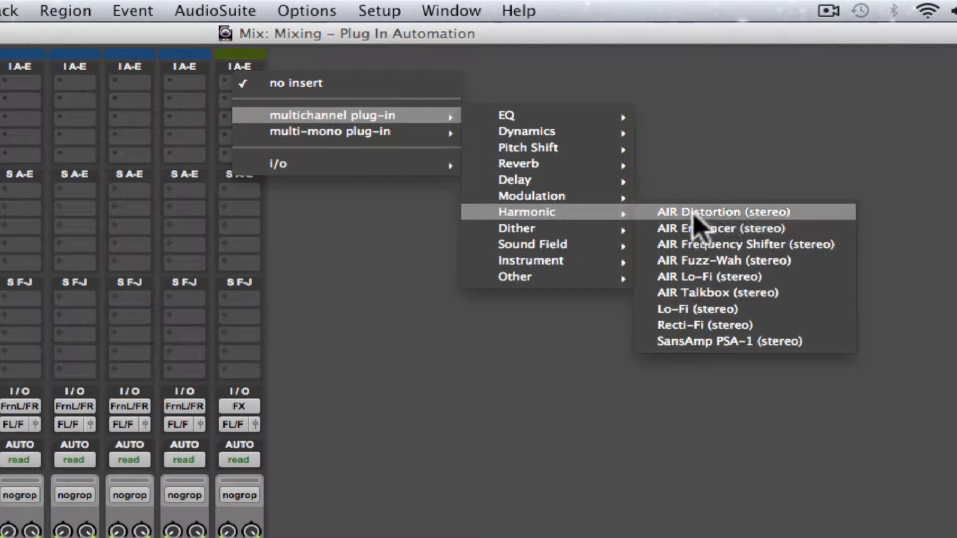
click(694, 213)
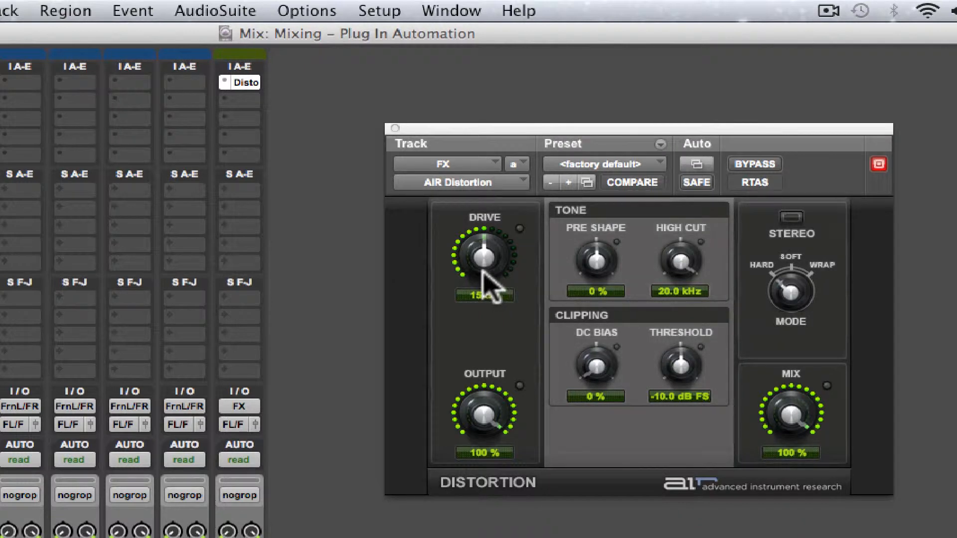
Set the FX track's automation mode to touch.
mouse_move(484, 274)
mouse_down()
mouse_move(471, 214)
mouse_move(485, 266)
mouse_up()
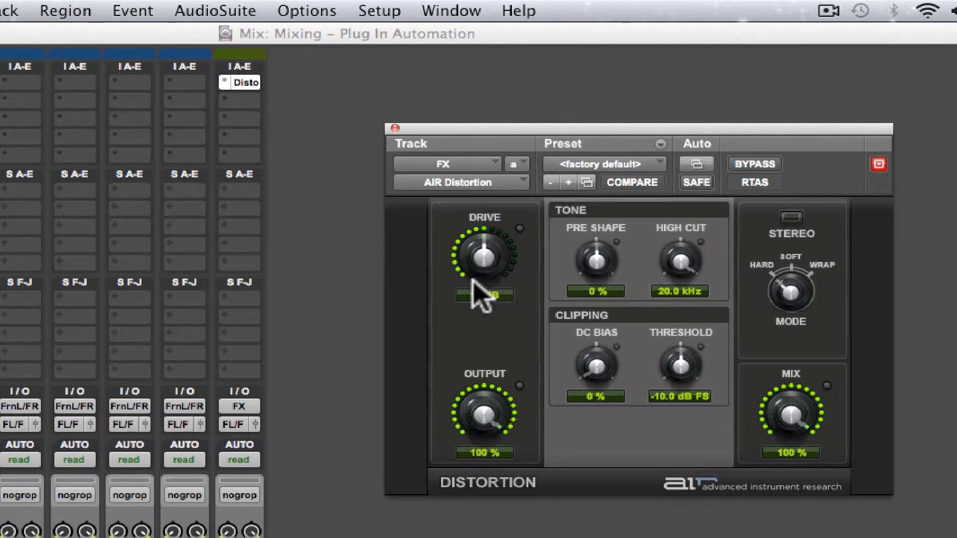
click(238, 459)
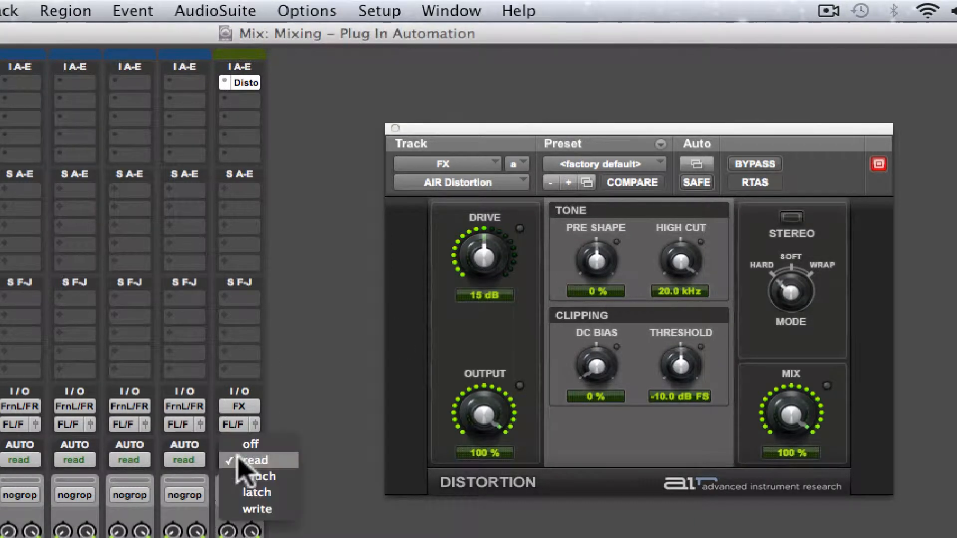
click(257, 478)
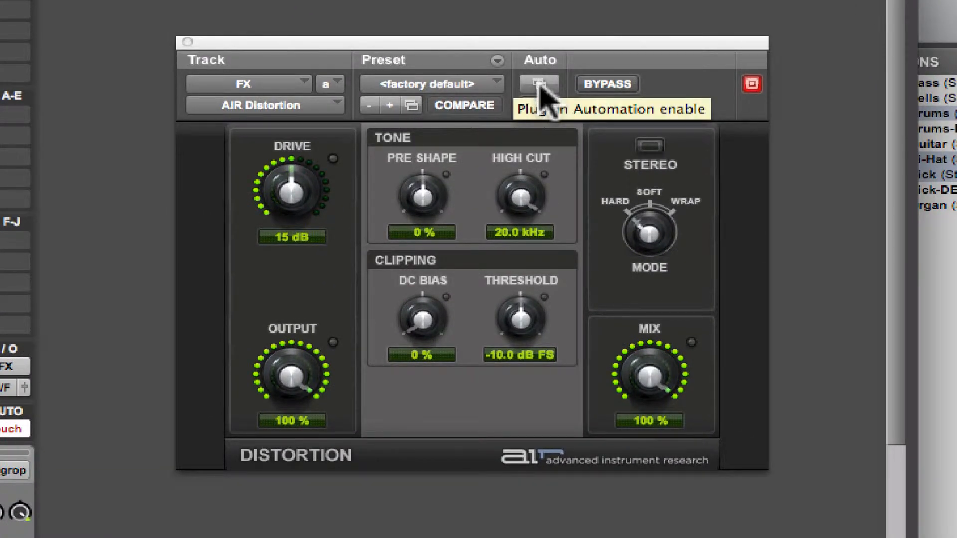
Enable the Drive parameter of AIR Distortion for plug-in automation on the FX track.
click(539, 84)
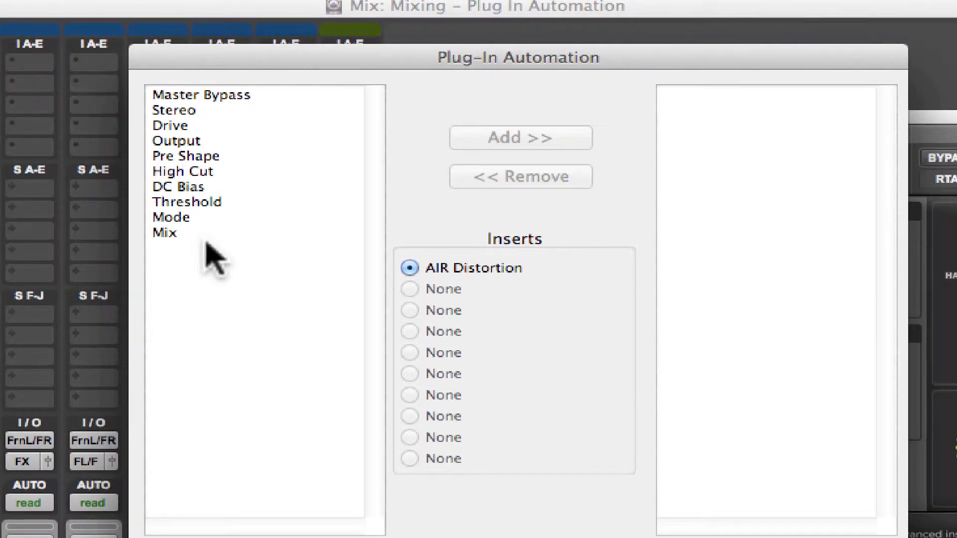
click(224, 95)
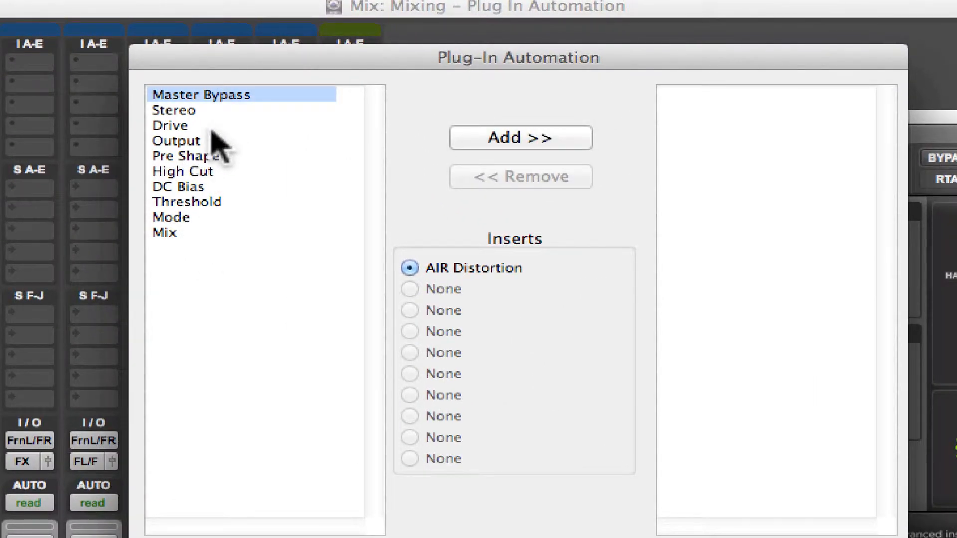
click(191, 126)
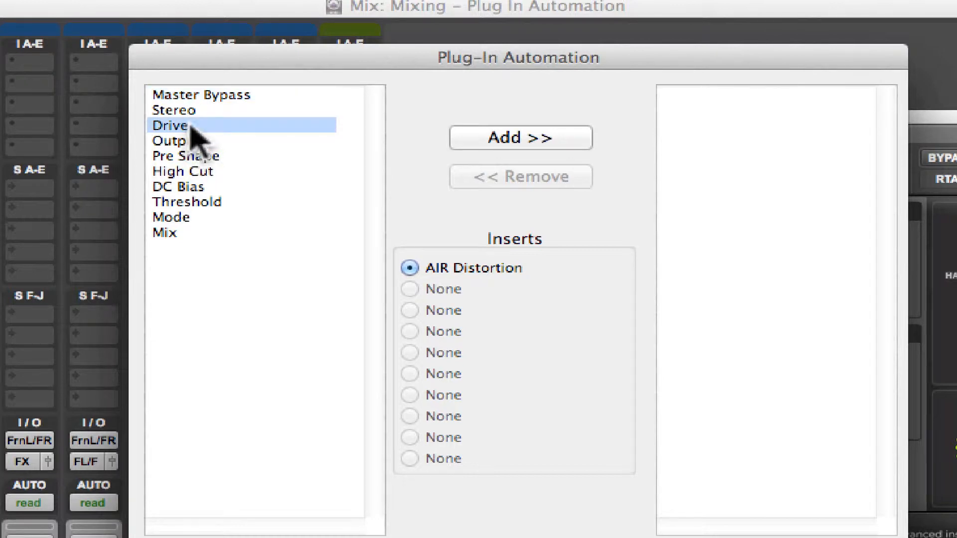
click(502, 149)
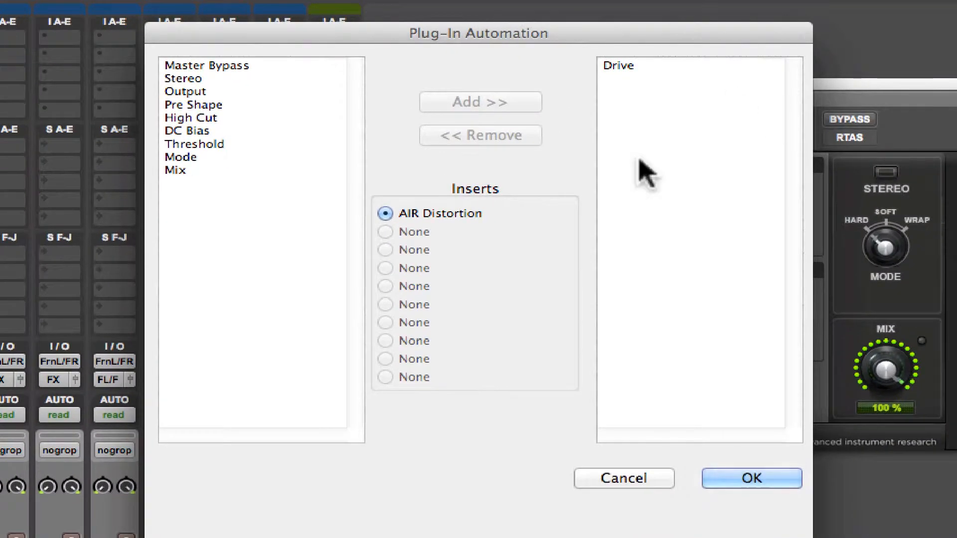
drag(605, 25, 282, 42)
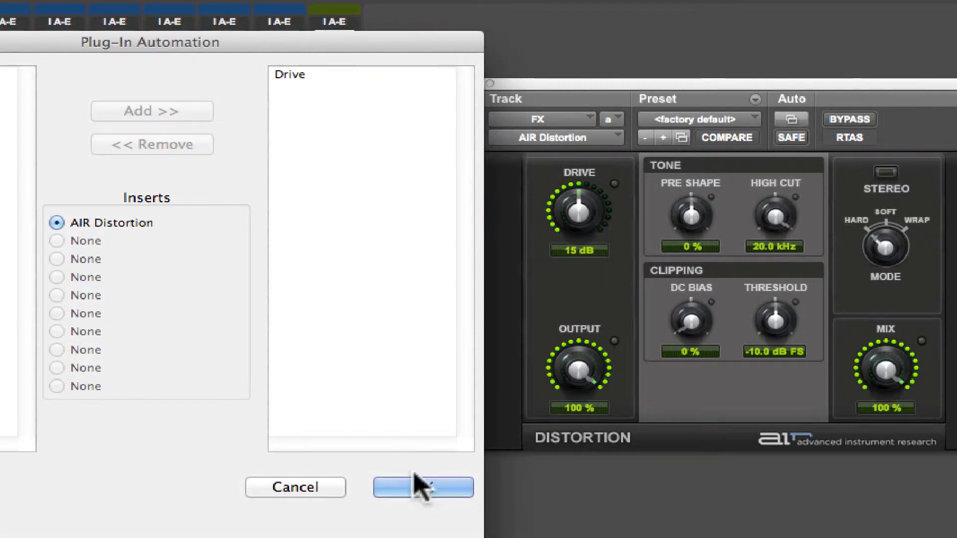
click(422, 486)
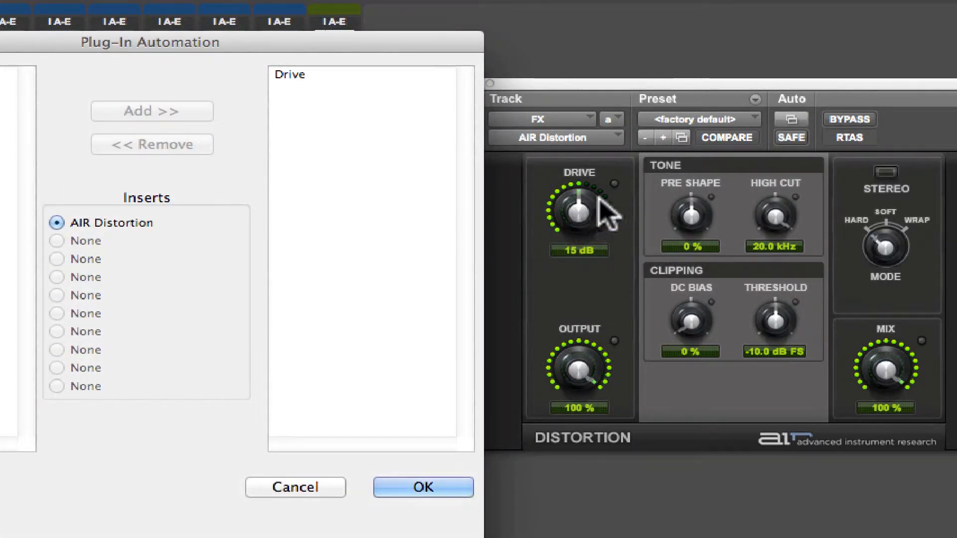
click(437, 487)
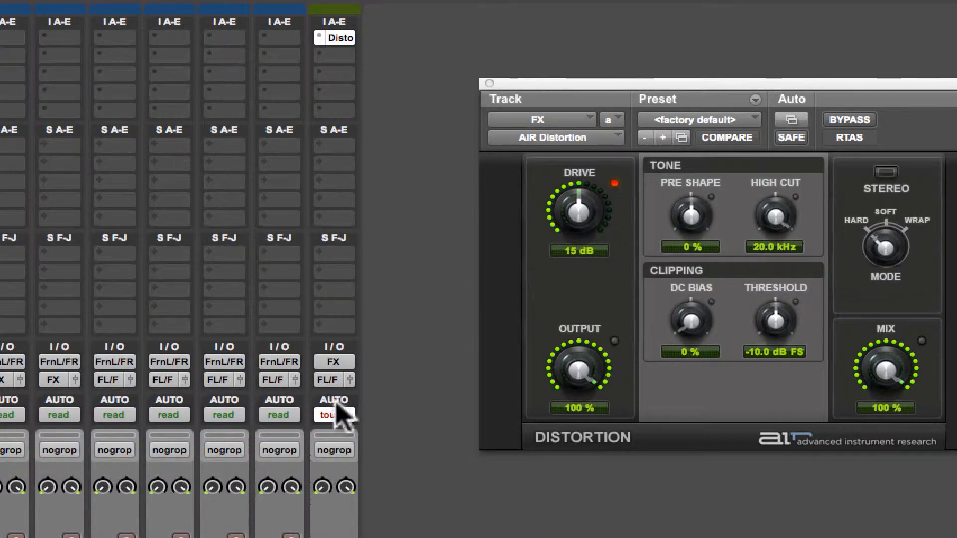
Switch the FX track's automation mode to read and back to touch.
click(344, 417)
click(345, 396)
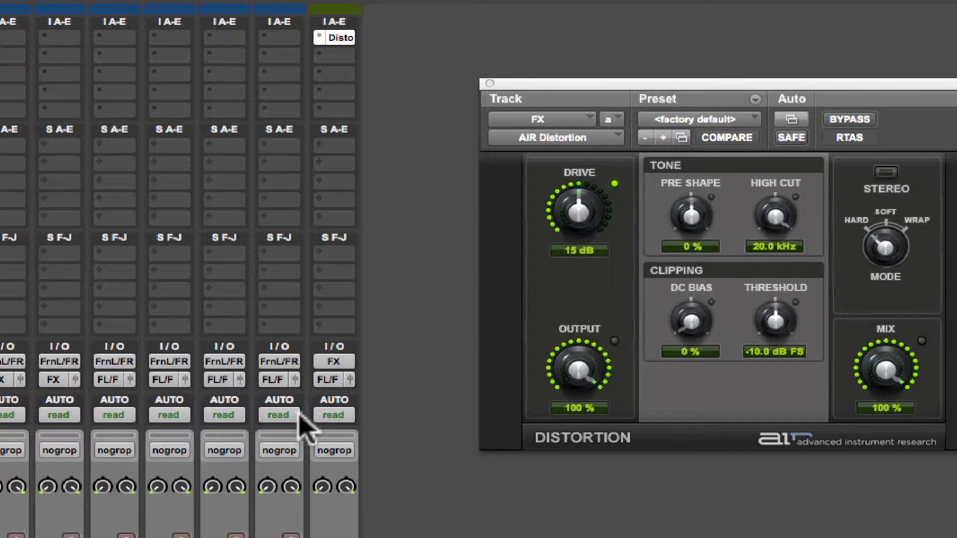
click(334, 416)
click(342, 432)
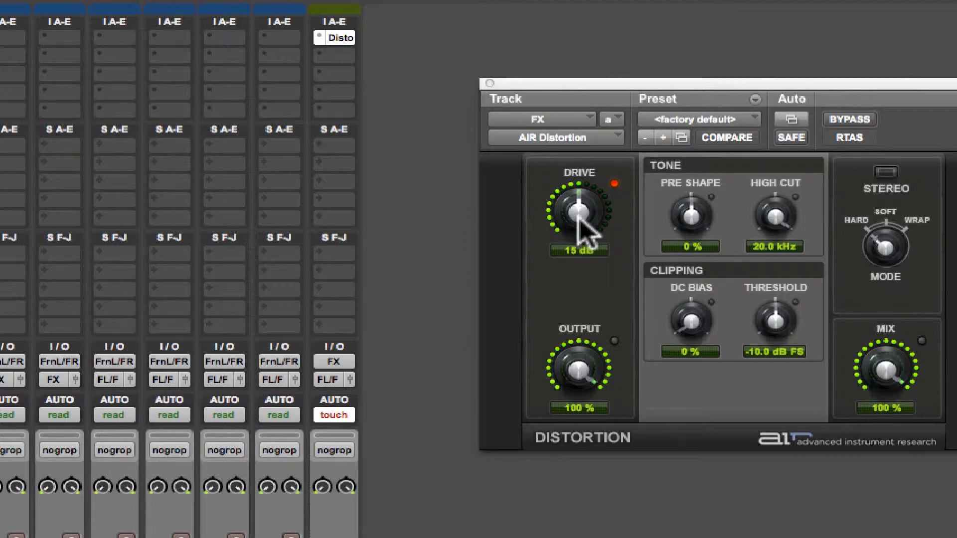
Try the Distortion plug-in's Drive knob, and set the FX track's automation mode to read.
drag(579, 214, 572, 194)
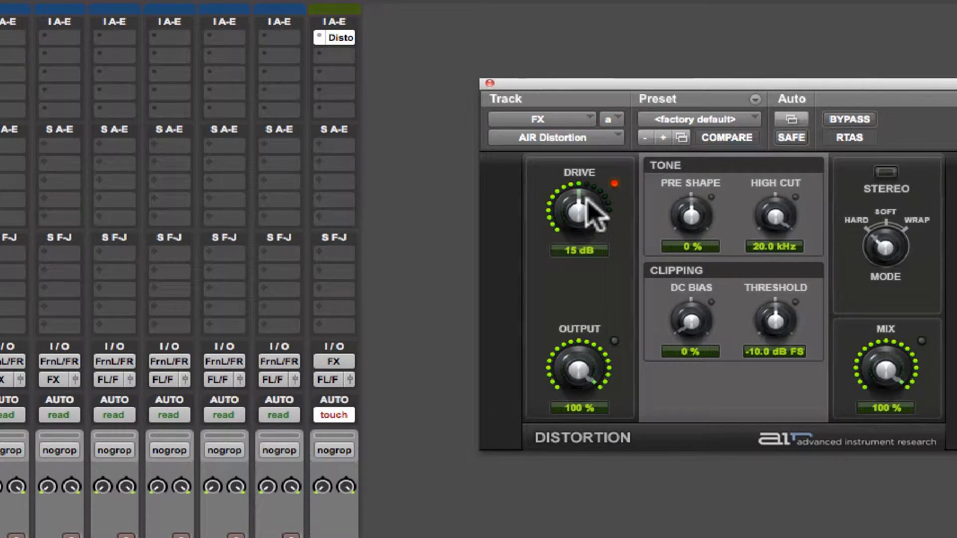
key(super+equal)
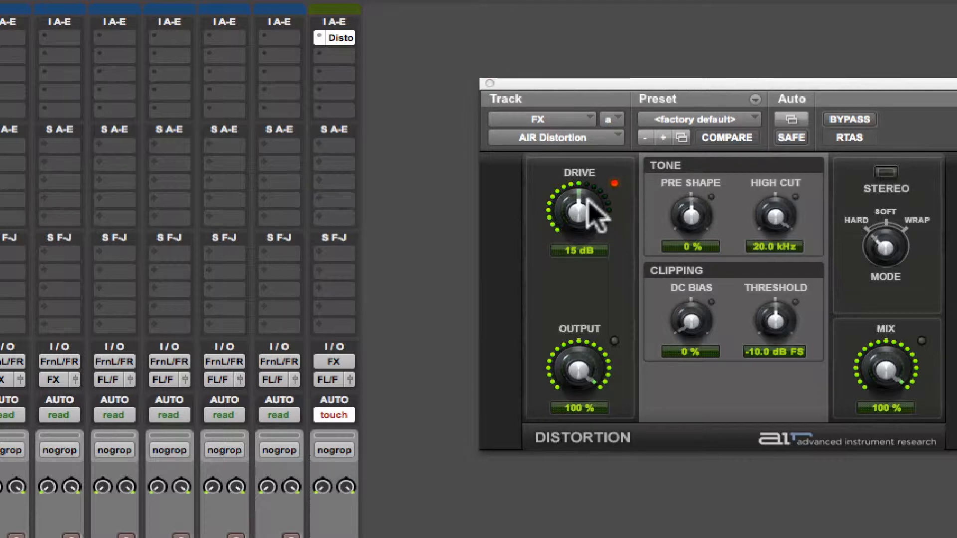
click(343, 428)
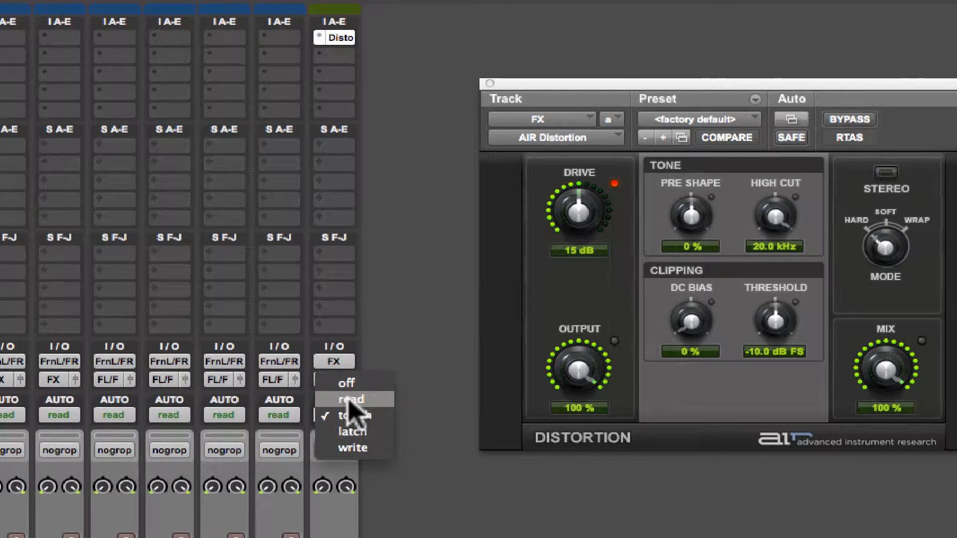
click(351, 401)
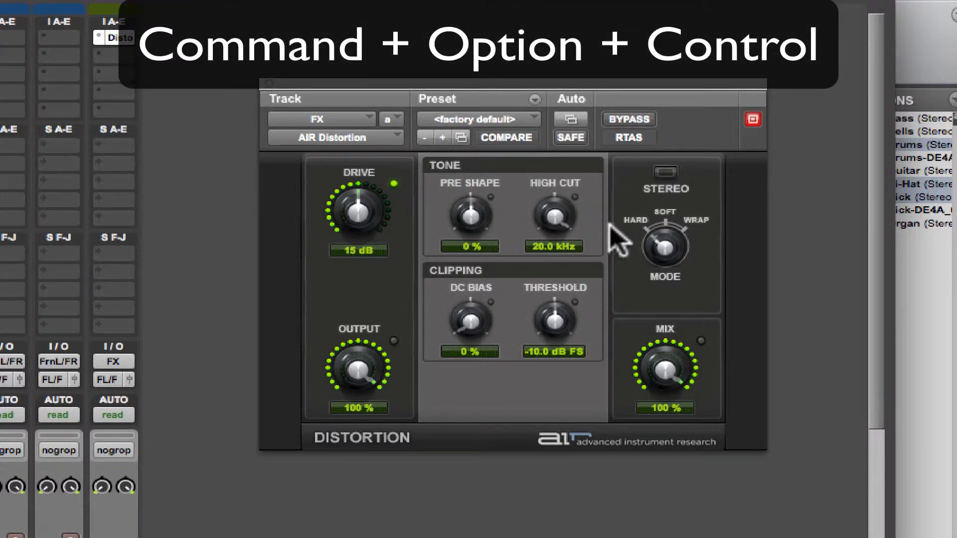
Enable automation for the Pre Shape and High Cut parameters directly from their controls in the Distortion plug-in.
ctrl+alt+super+click(491, 199)
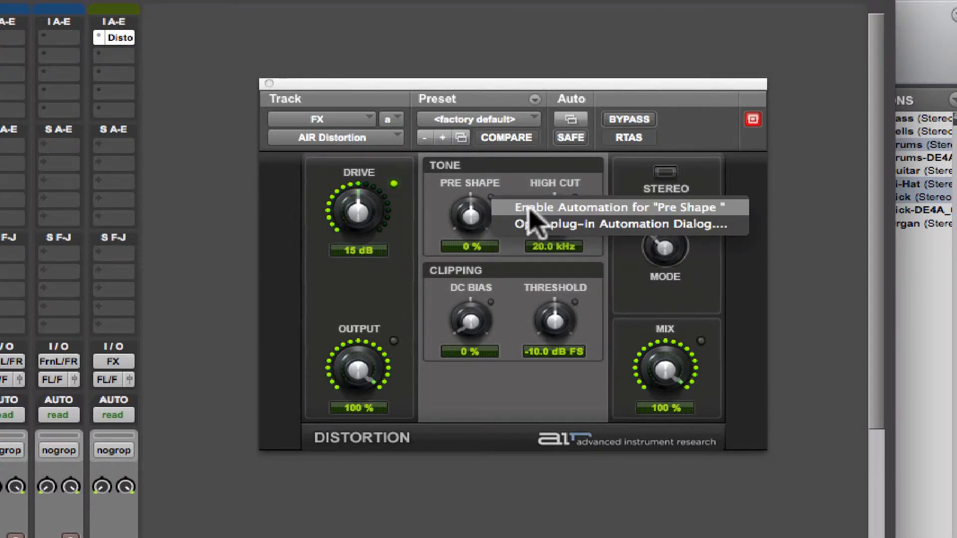
click(619, 208)
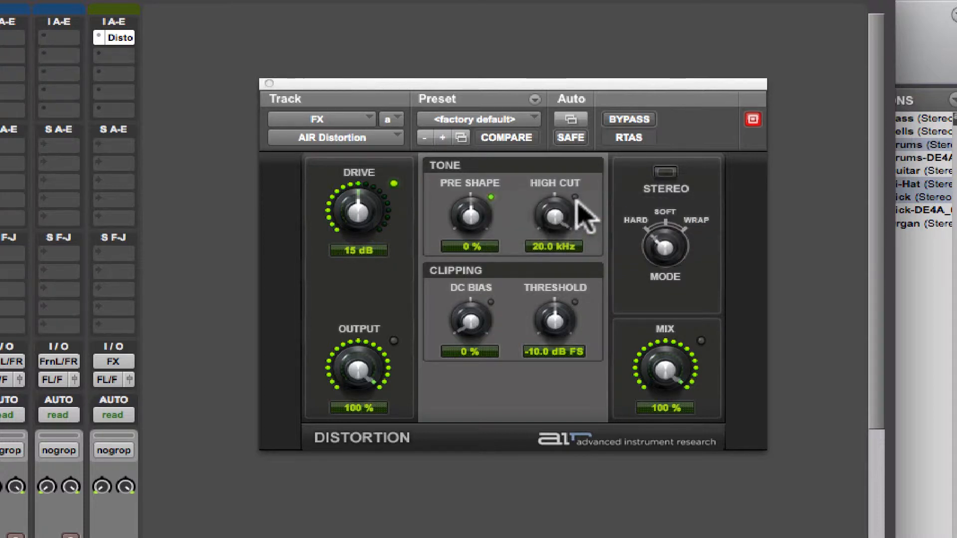
ctrl+alt+super+click(577, 197)
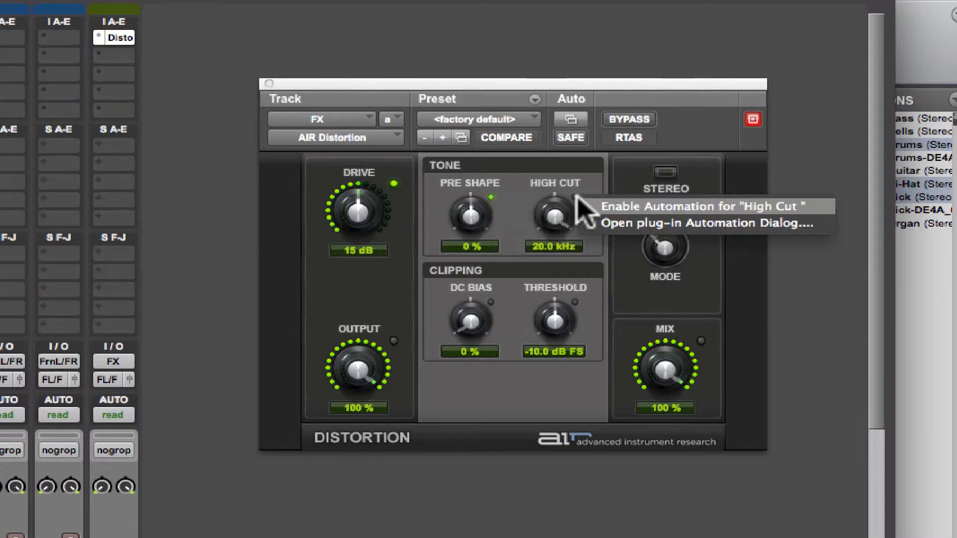
click(621, 207)
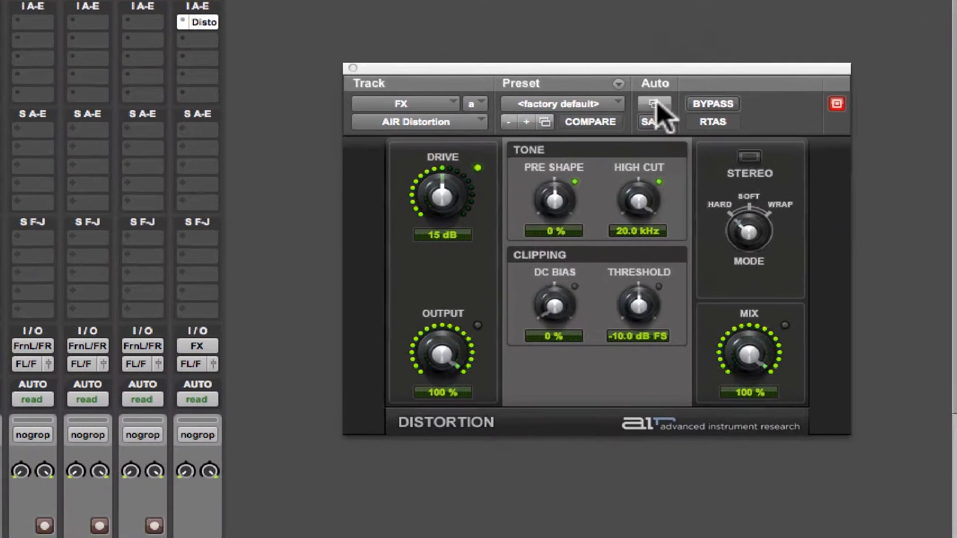
Review the Distortion plug-in's list of automated parameters, and enable automation for its Mix parameter directly from the control.
click(571, 119)
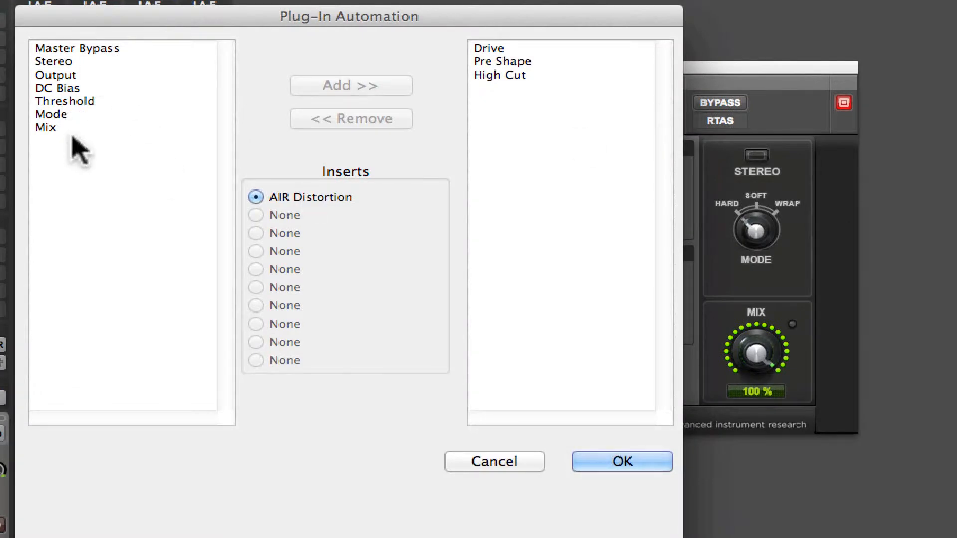
click(501, 463)
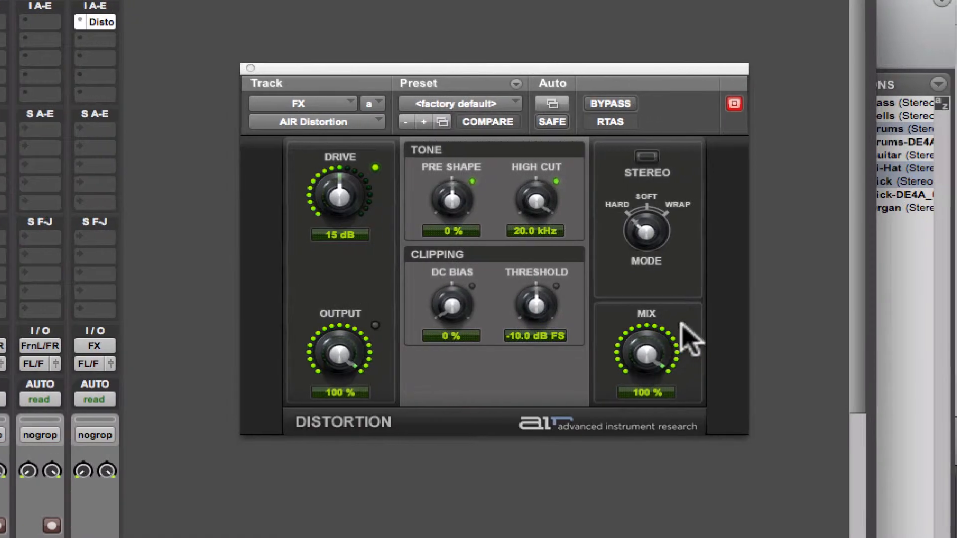
right_click(791, 323)
click(705, 333)
Insert the multichannel AIR Reverb plug-in in the FX track's second insert slot.
click(94, 40)
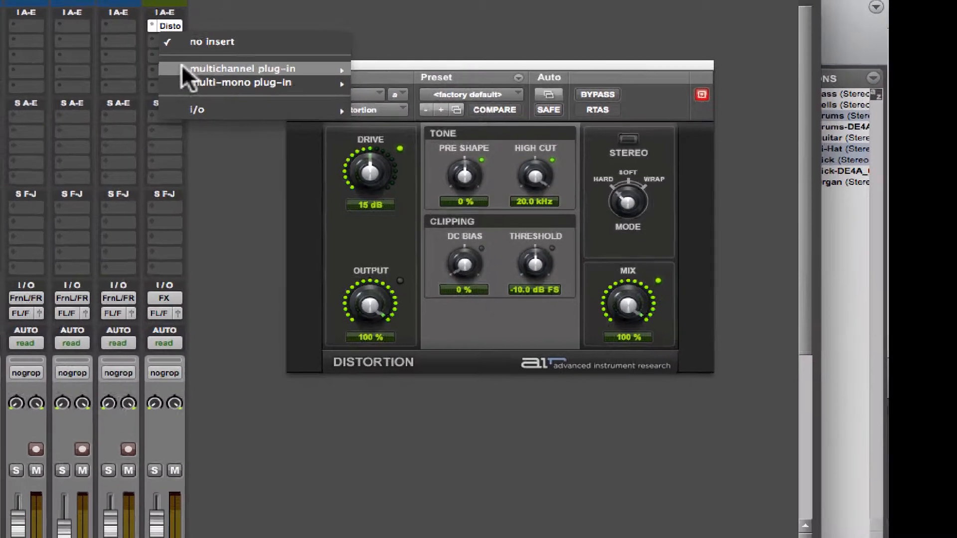
mouse_move(305, 69)
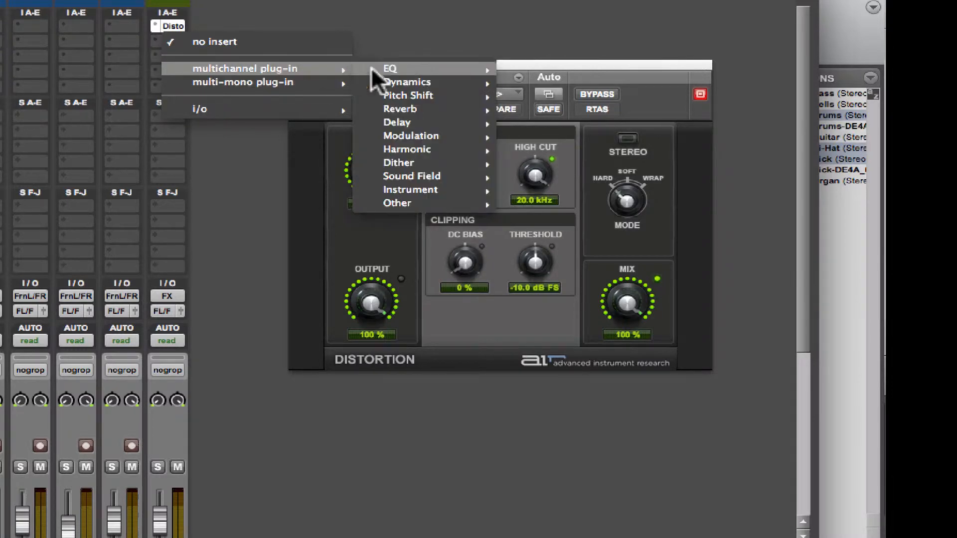
mouse_move(462, 110)
click(526, 122)
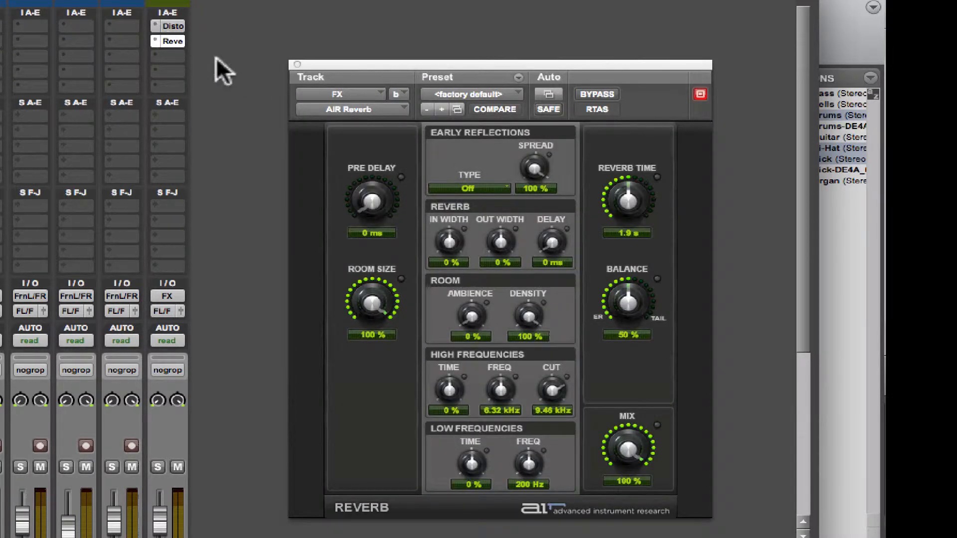
Enable automation for the AIR Reverb insert's Master Bypass, ER Spread and High Time parameters, starting from the Distortion plug-in's automation settings.
click(172, 28)
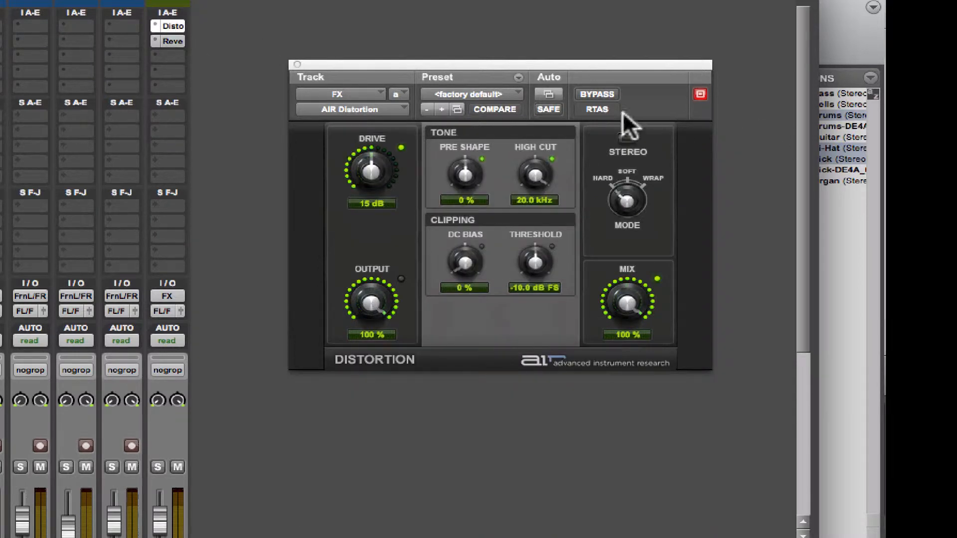
click(548, 95)
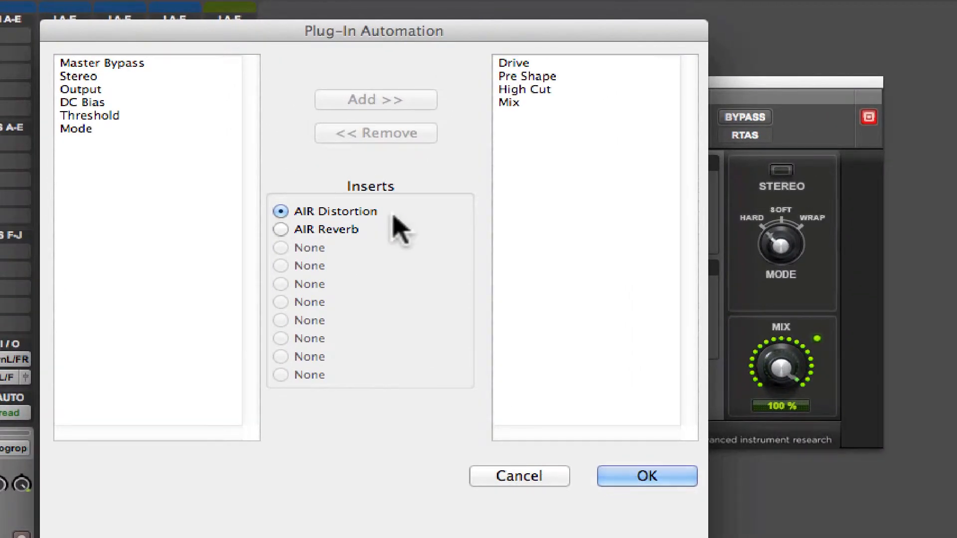
click(281, 229)
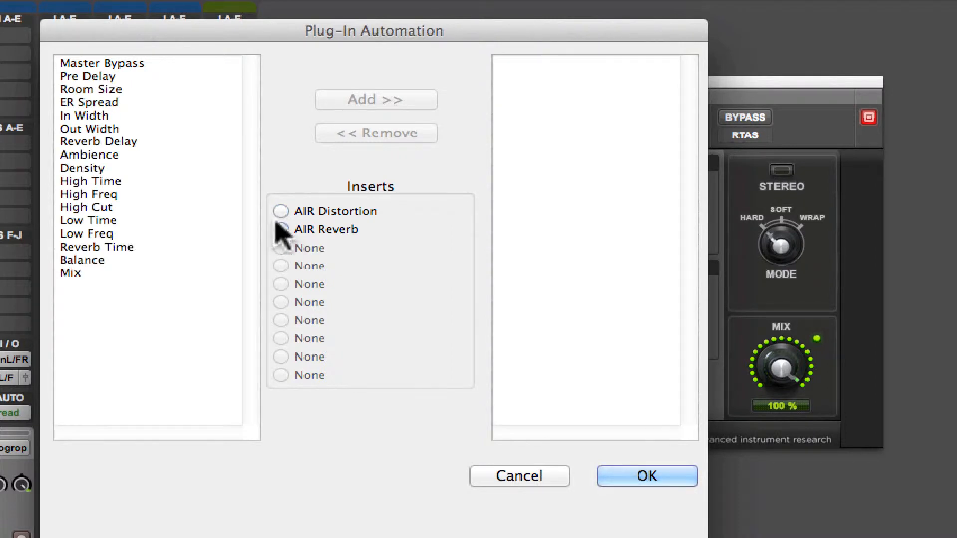
click(116, 63)
click(393, 100)
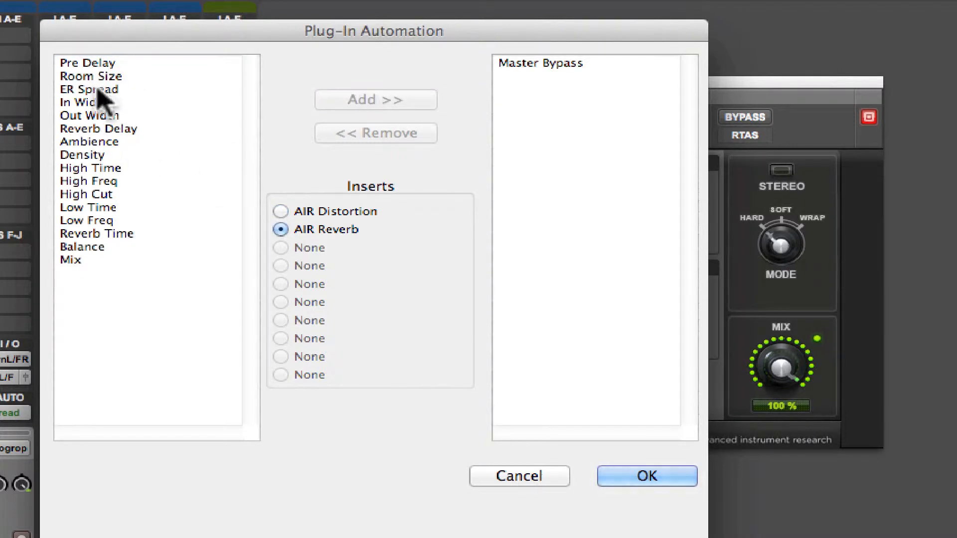
click(95, 89)
click(373, 100)
click(85, 155)
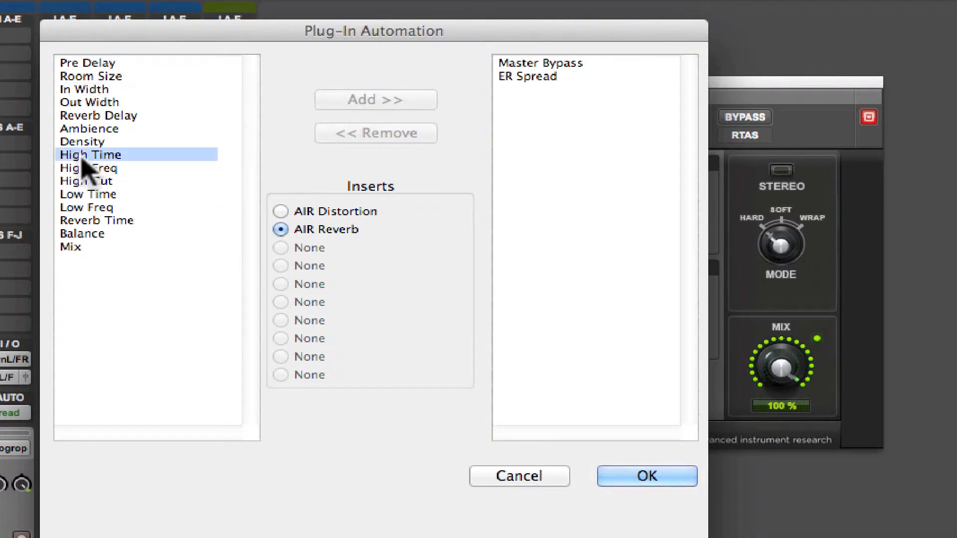
click(412, 102)
click(646, 474)
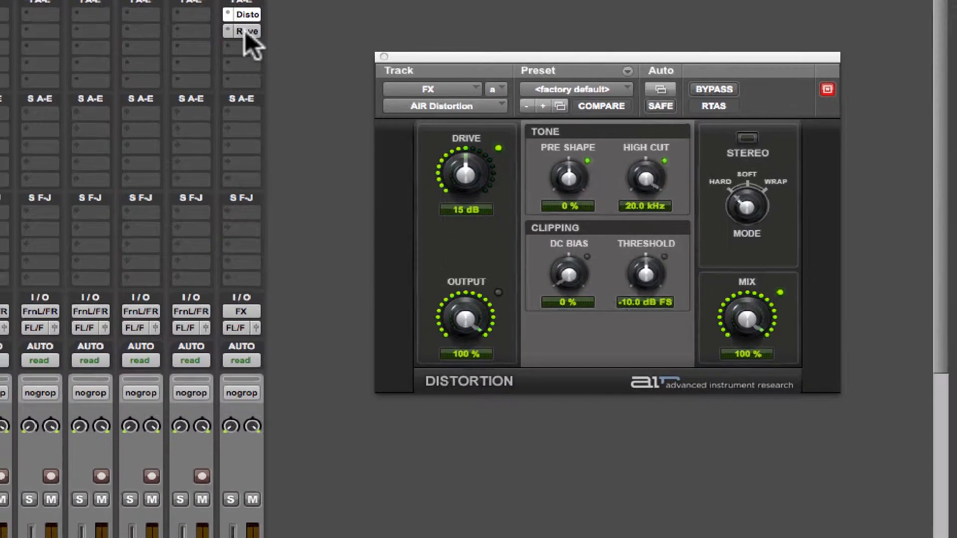
Review the automated parameter lists of the FX track's AIR Reverb and AIR Distortion plug-ins without changing them.
click(246, 32)
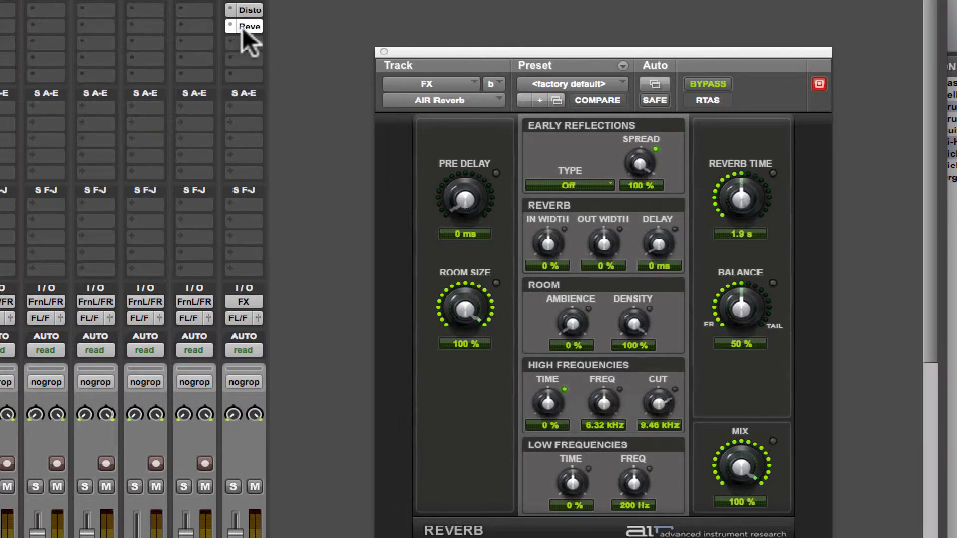
click(655, 84)
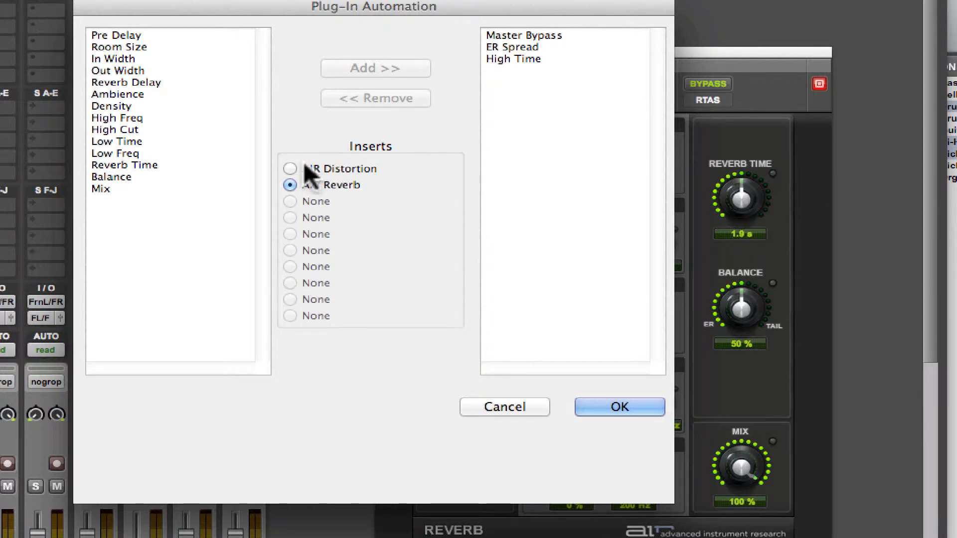
click(496, 410)
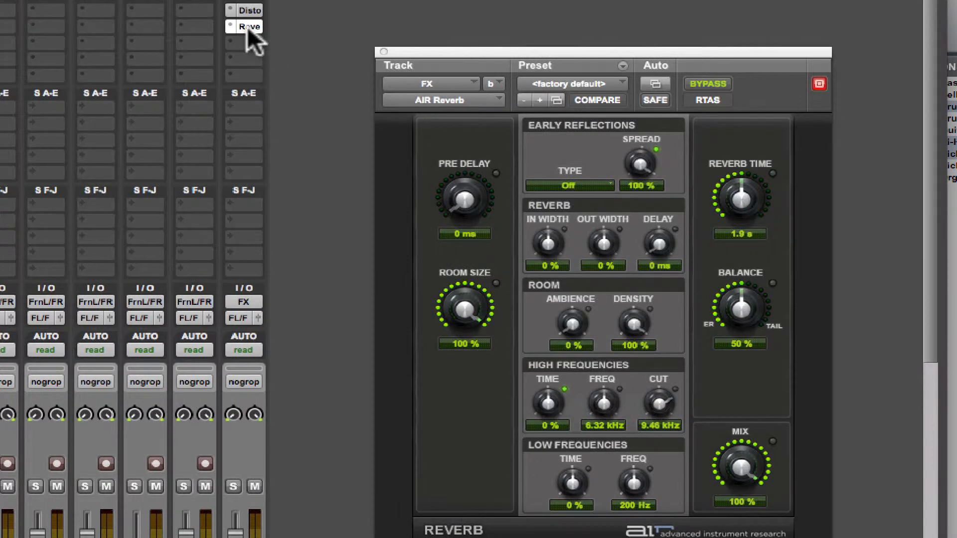
click(247, 26)
click(247, 26)
click(249, 10)
click(652, 84)
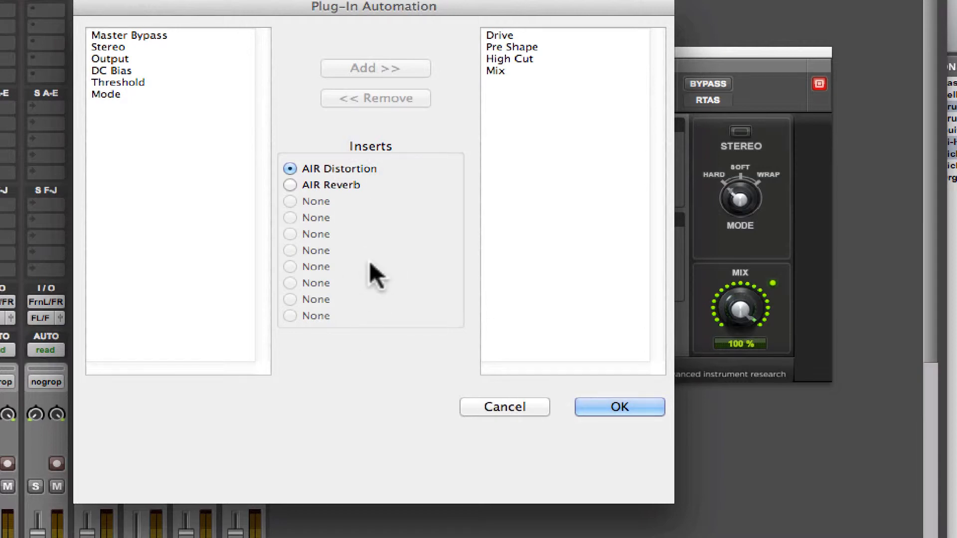
click(514, 407)
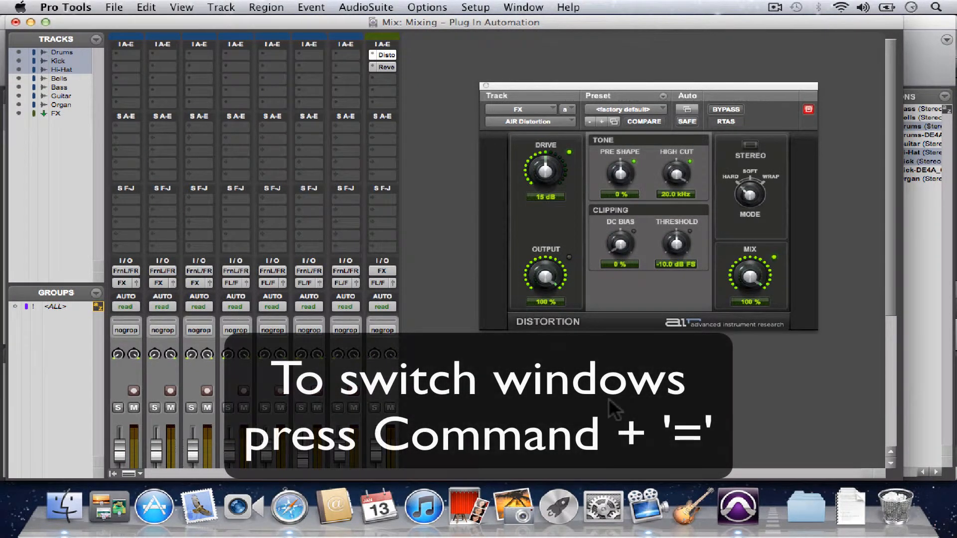
Switch to the Edit window, and close the floating Distortion plug-in window.
key(super+equal)
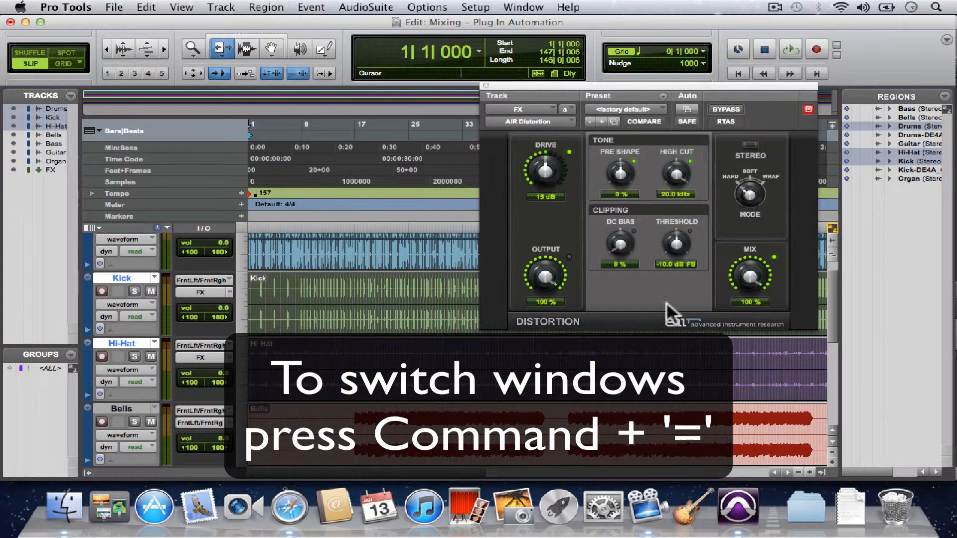
click(486, 85)
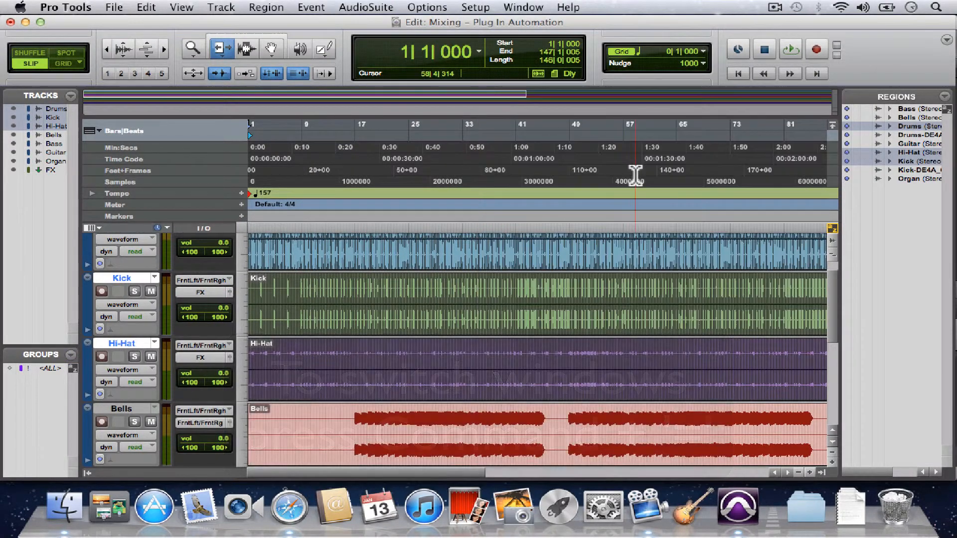
scroll(836, 311, up, 2)
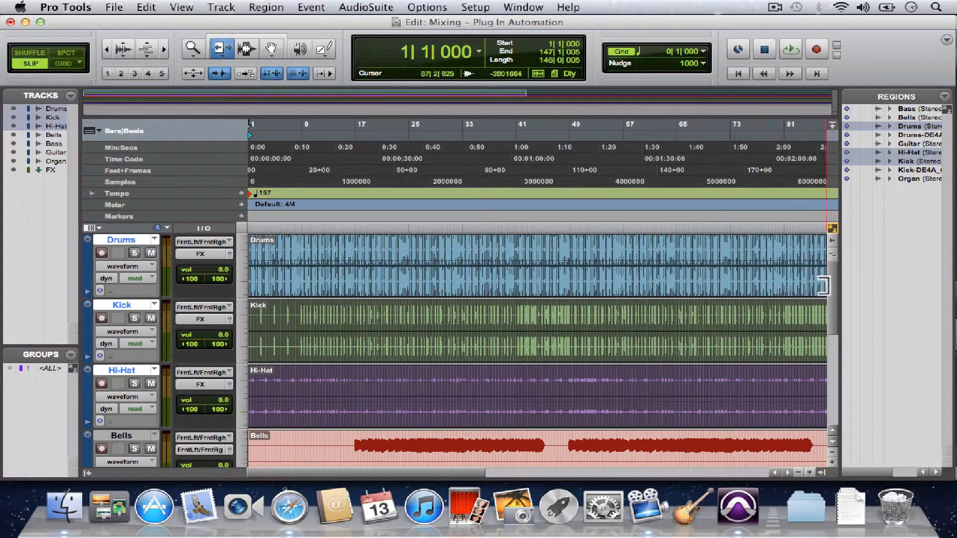
scroll(822, 285, down, 15)
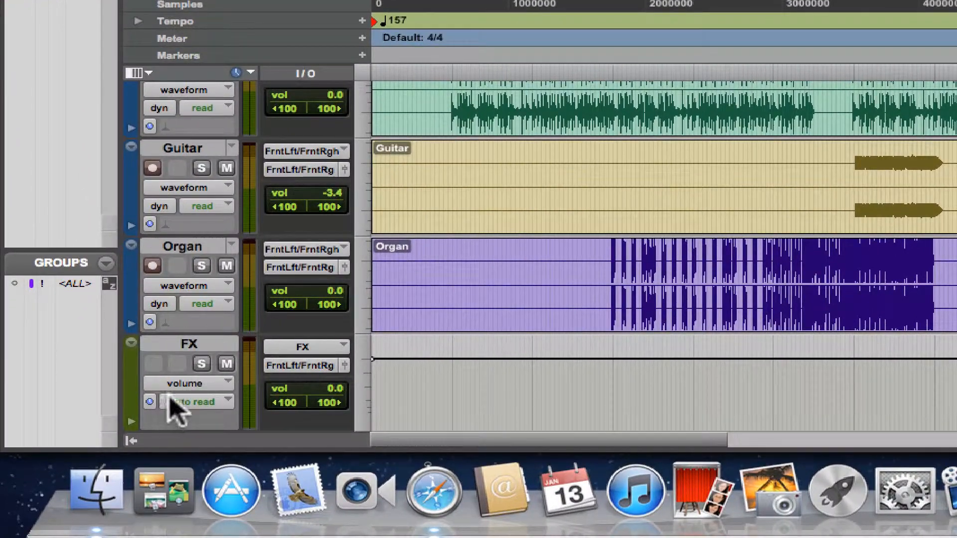
click(185, 386)
click(549, 383)
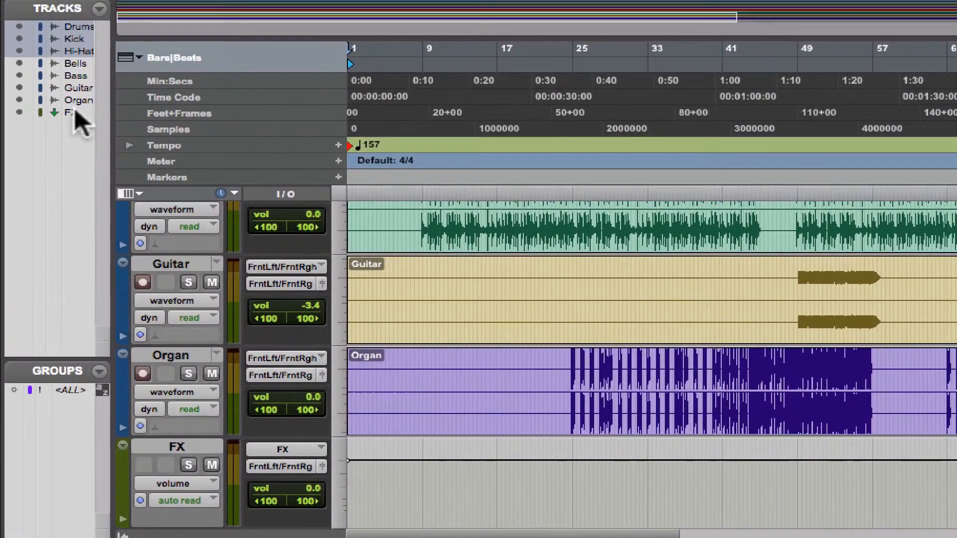
Move the FX track above the Drums track in the track order.
click(73, 113)
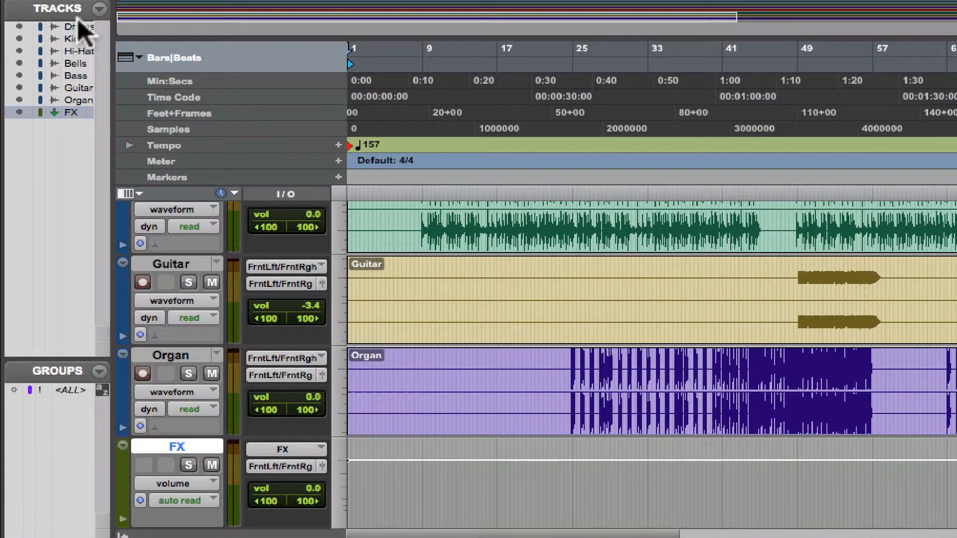
drag(79, 27, 79, 25)
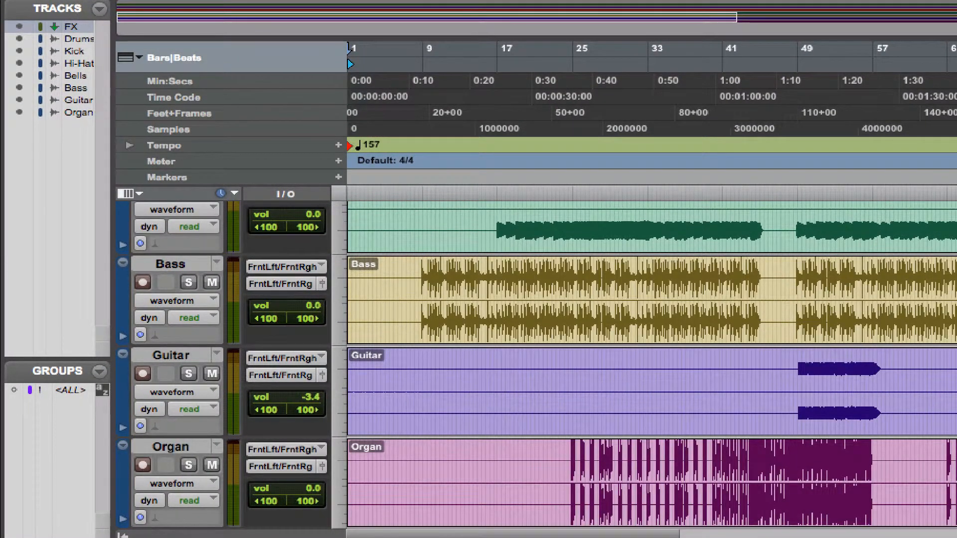
scroll(645, 366, up, 5)
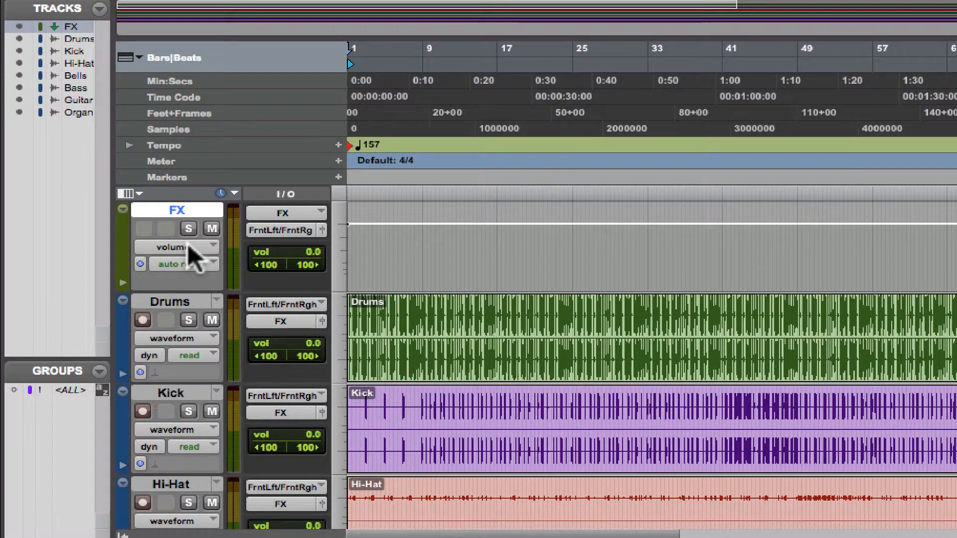
Display the AIR Distortion Drive automation in the FX track's lane.
click(184, 247)
mouse_move(199, 307)
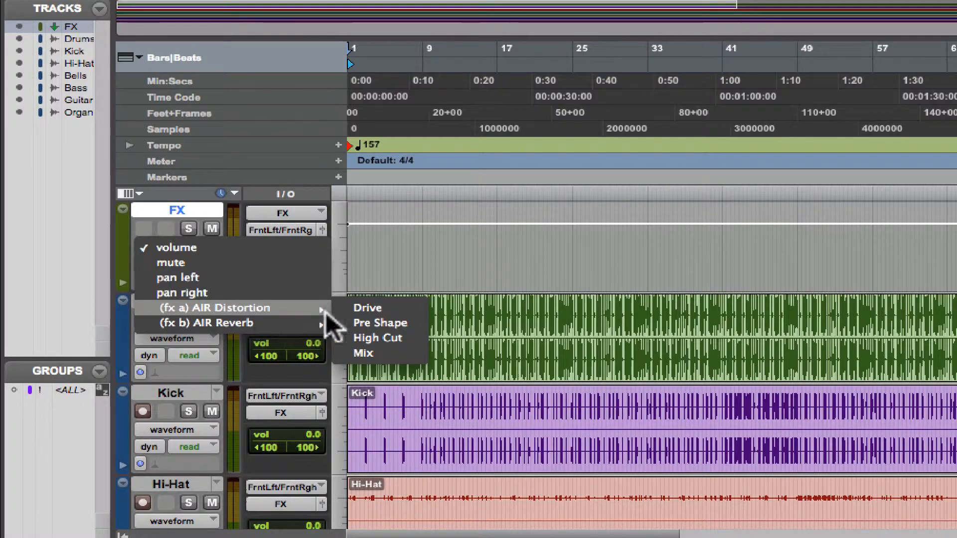
click(385, 308)
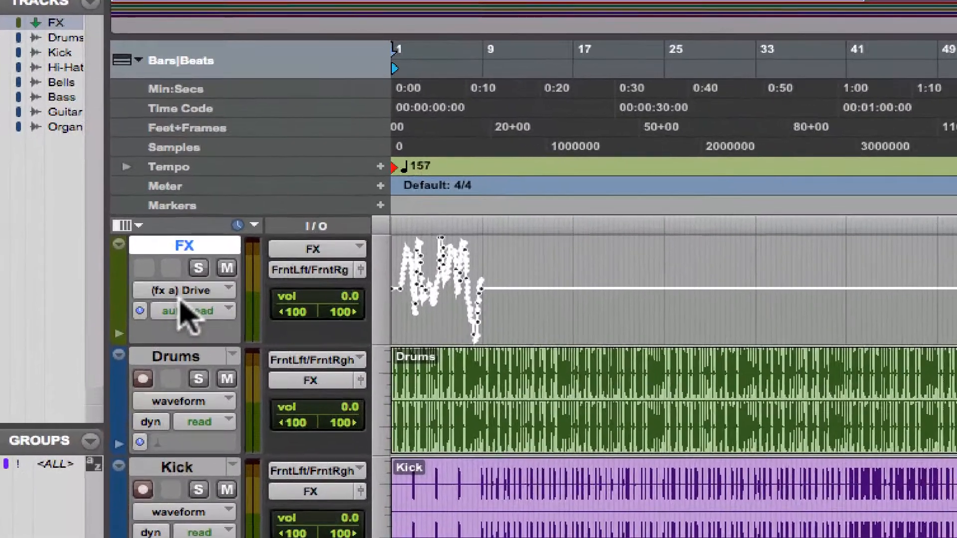
Display the AIR Reverb Master Bypass automation on the FX track, and return the lane to the AIR Distortion Drive automation.
click(181, 297)
mouse_move(265, 311)
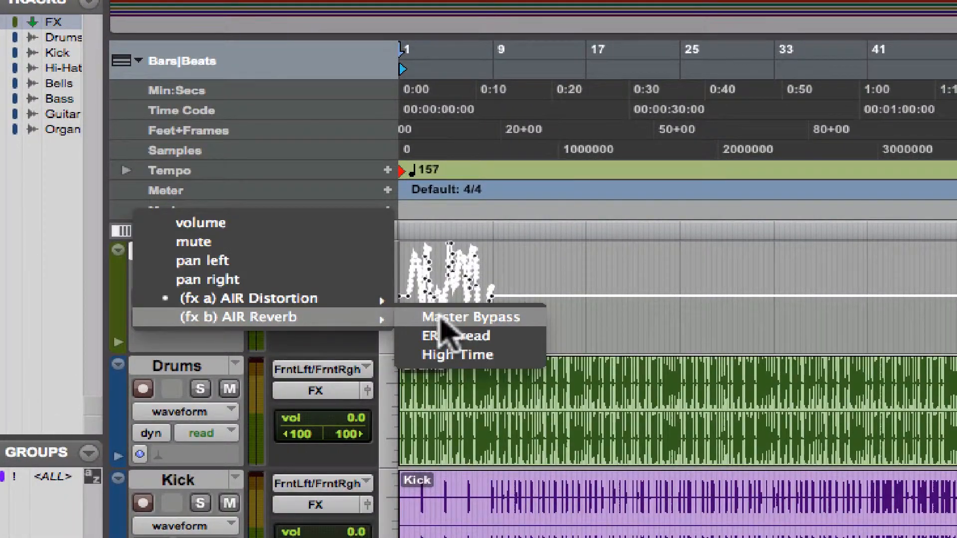
click(441, 319)
click(182, 299)
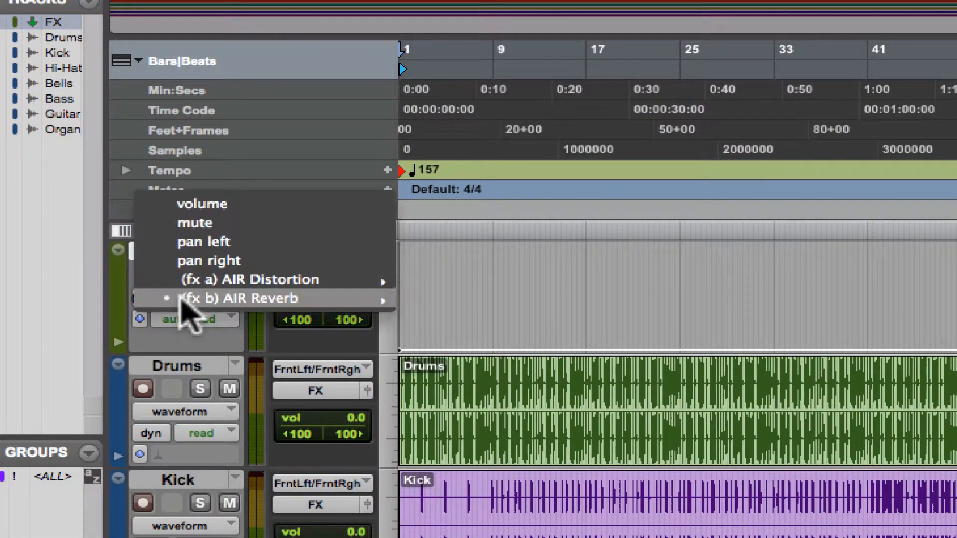
mouse_move(379, 279)
click(434, 279)
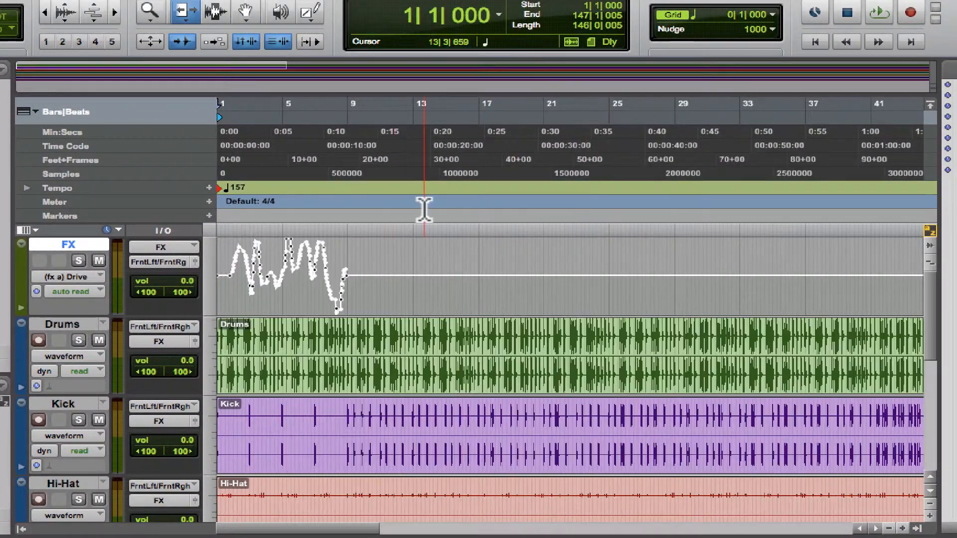
Enlarge the timeline around the opening bars, and play the session from the start to hear the Drive automation.
key(t)
key(t)
key(t)
key(space)
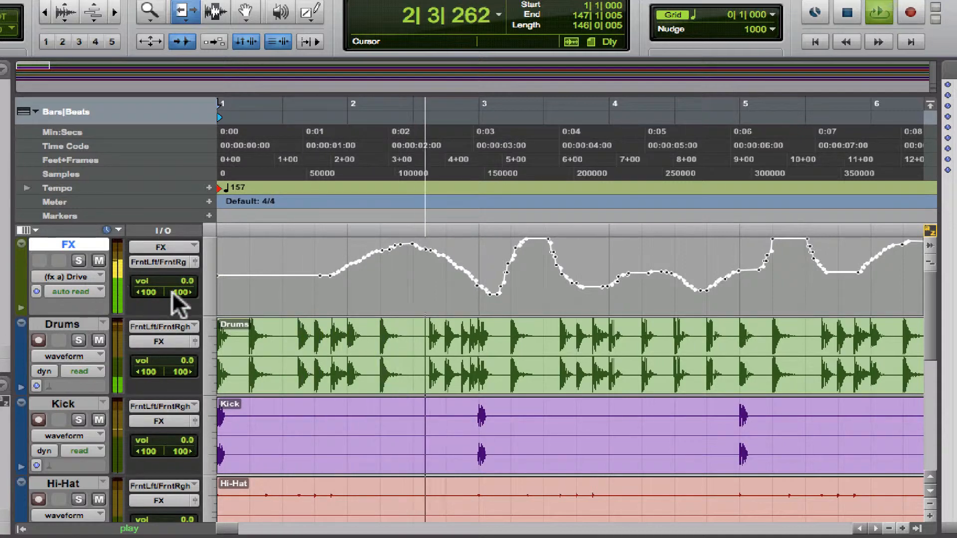
key(space)
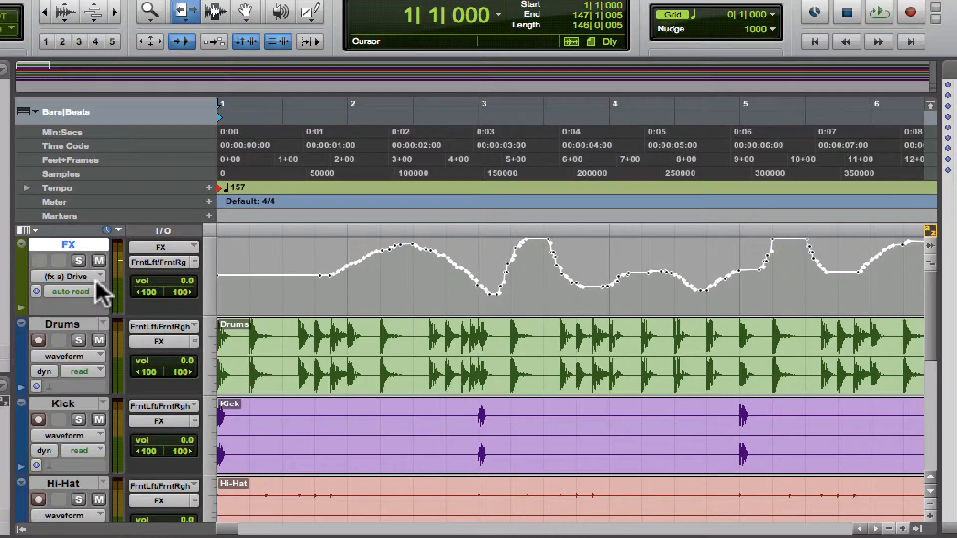
Check the AIR Reverb plug-in window on the FX track, and play the opening bars again in the Edit window.
key(ctrl+equal)
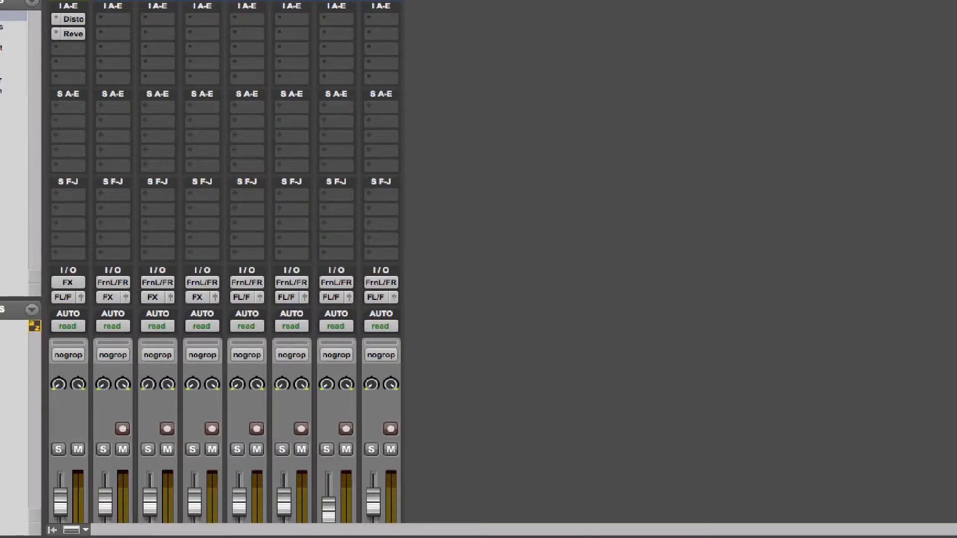
click(74, 33)
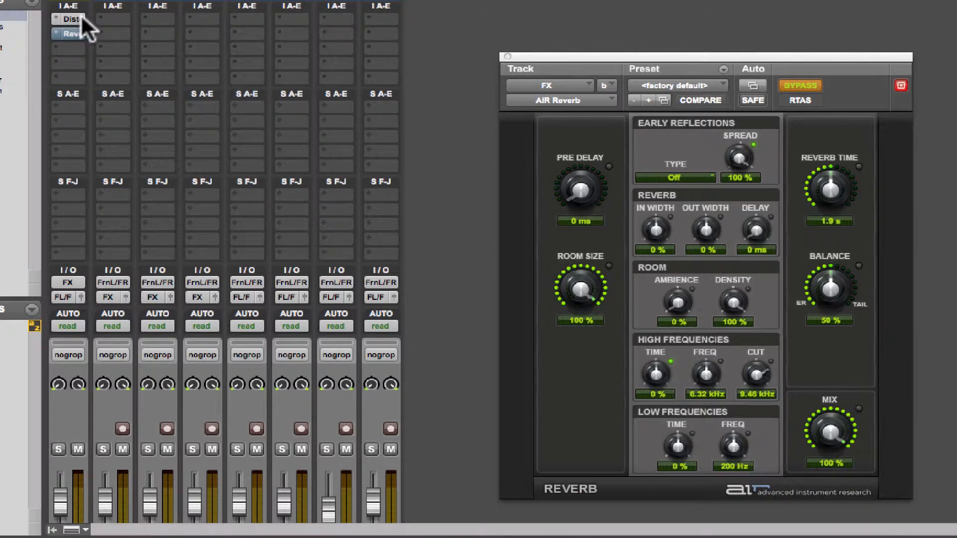
key(ctrl+equal)
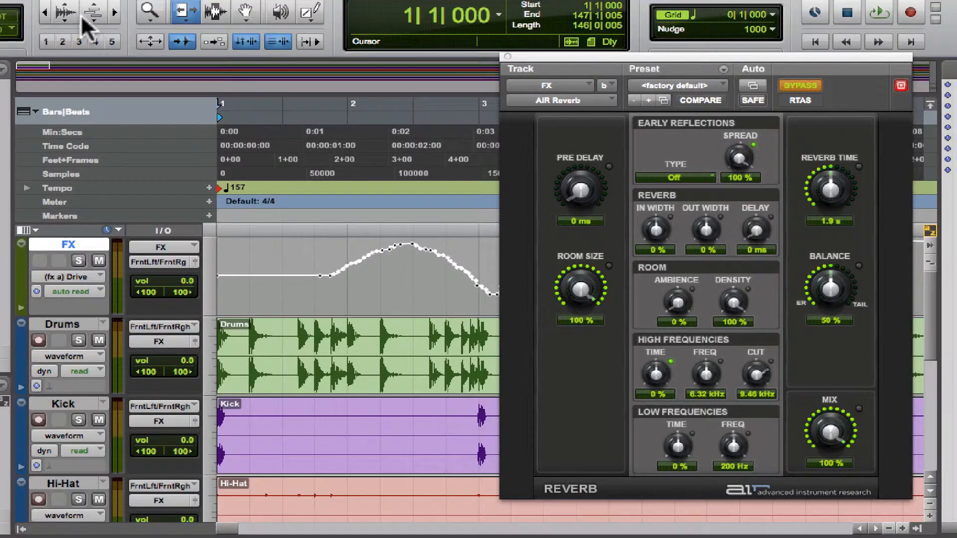
click(507, 57)
key(space)
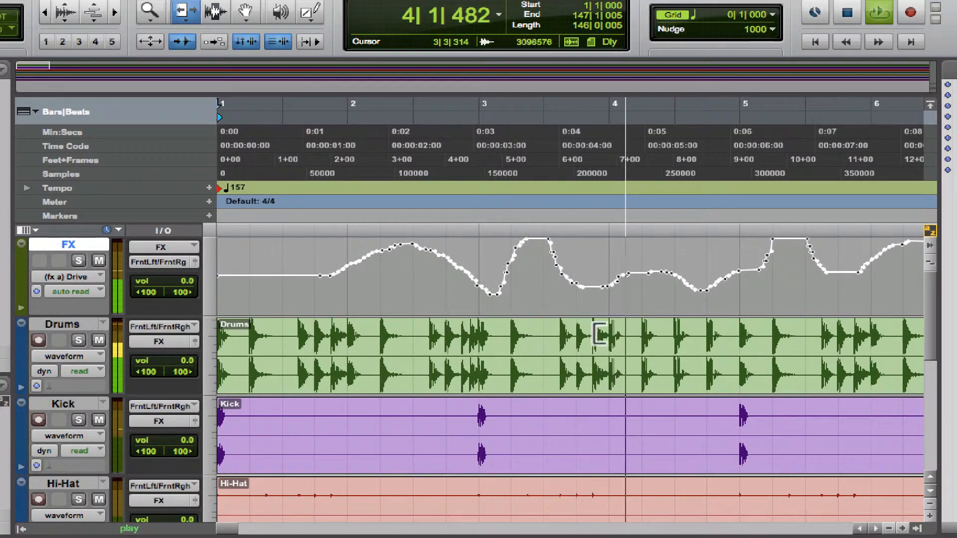
key(space)
Delete the FX track's Drive automation points between about 5|1|556 and 6|1|173, and play the edit from 4|3|788.
click(215, 12)
drag(759, 256, 876, 277)
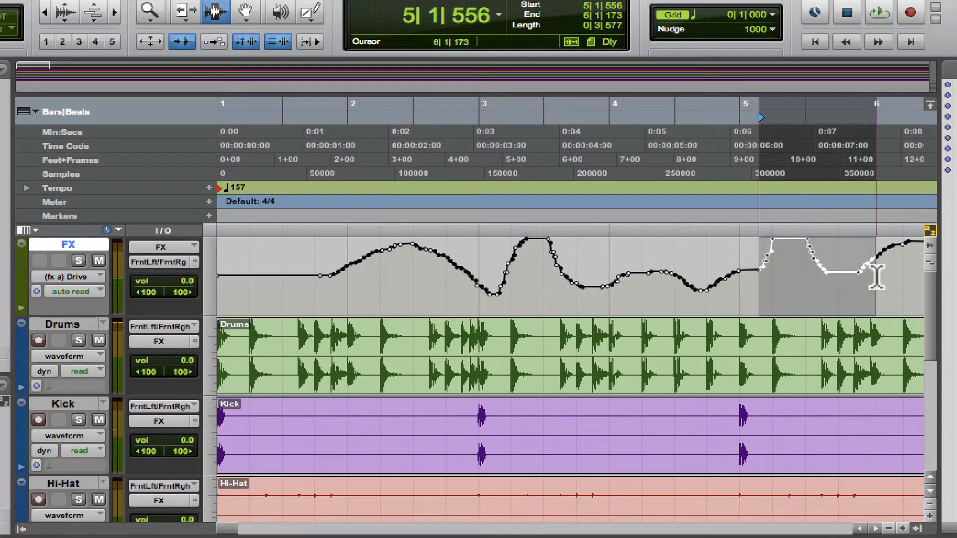
key(Delete)
click(702, 277)
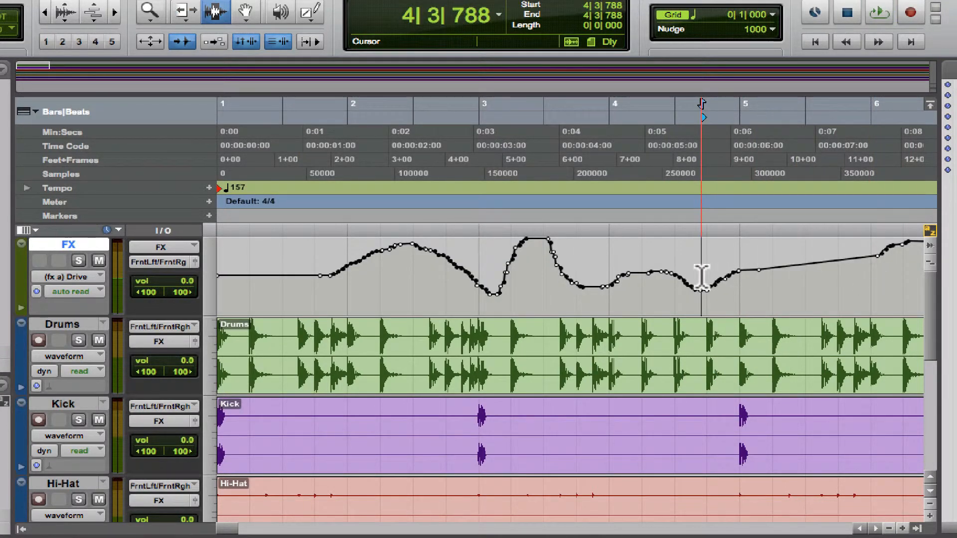
key(space)
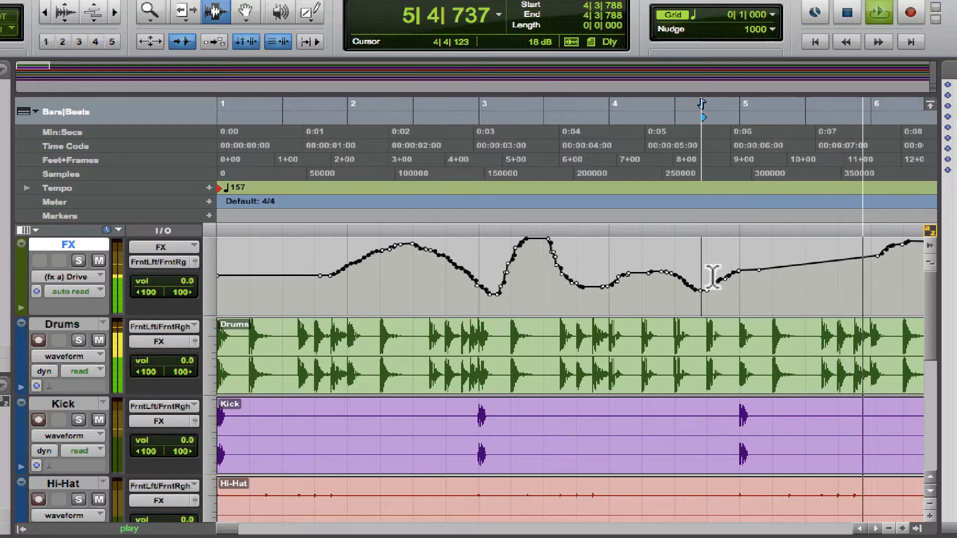
key(space)
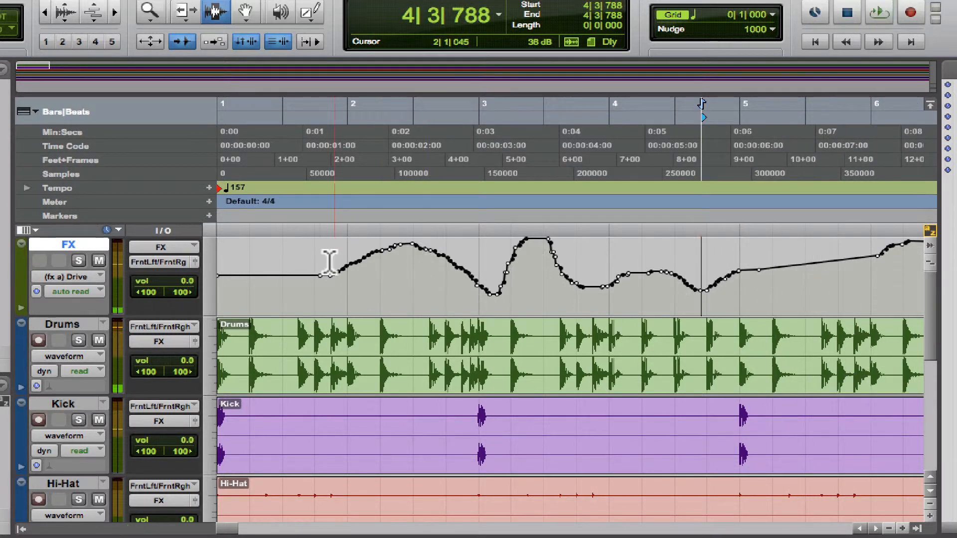
Delete the FX track's Drive automation points between 1|4|416 and about 8|4|759, and play the result.
drag(334, 258, 820, 310)
key(Delete)
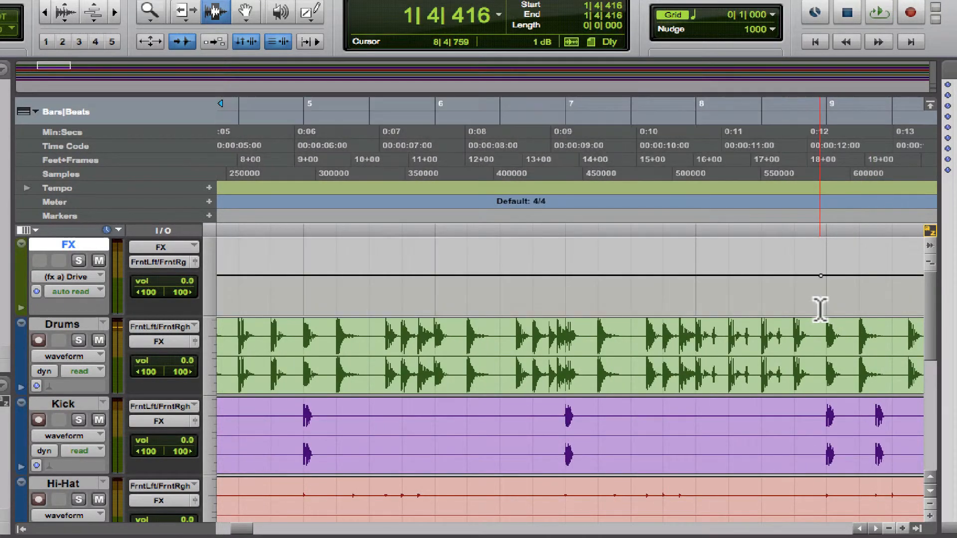
key(space)
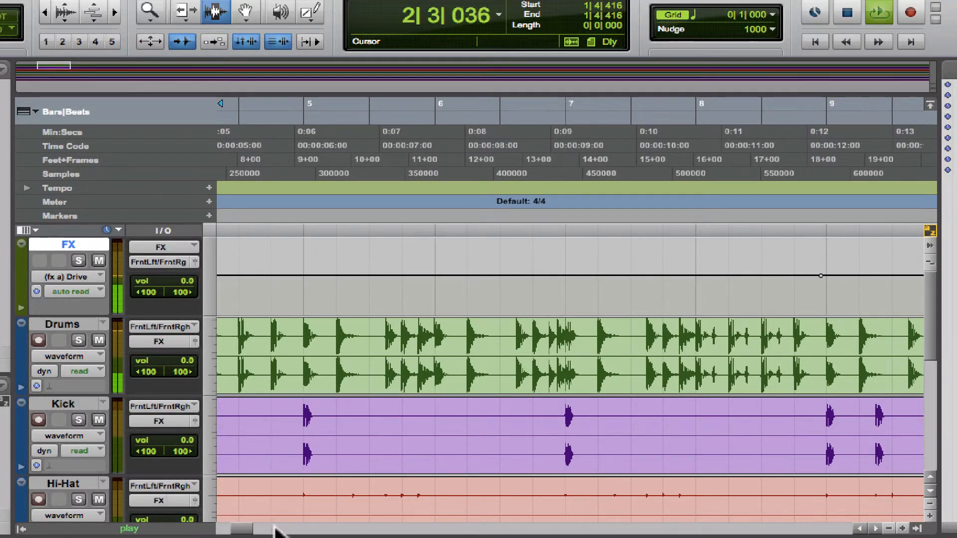
drag(236, 529, 203, 531)
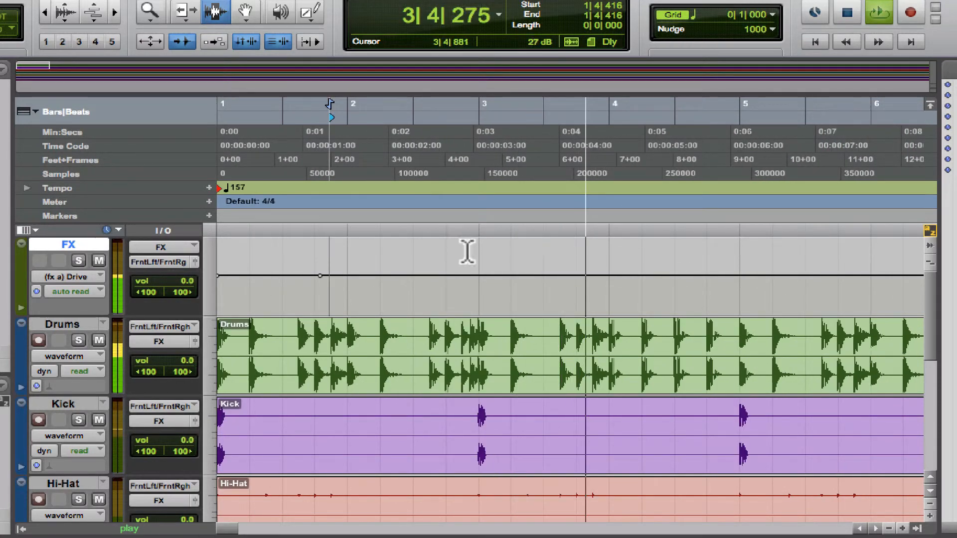
key(space)
Switch to the Grabber tool for editing the Drive automation line.
click(247, 11)
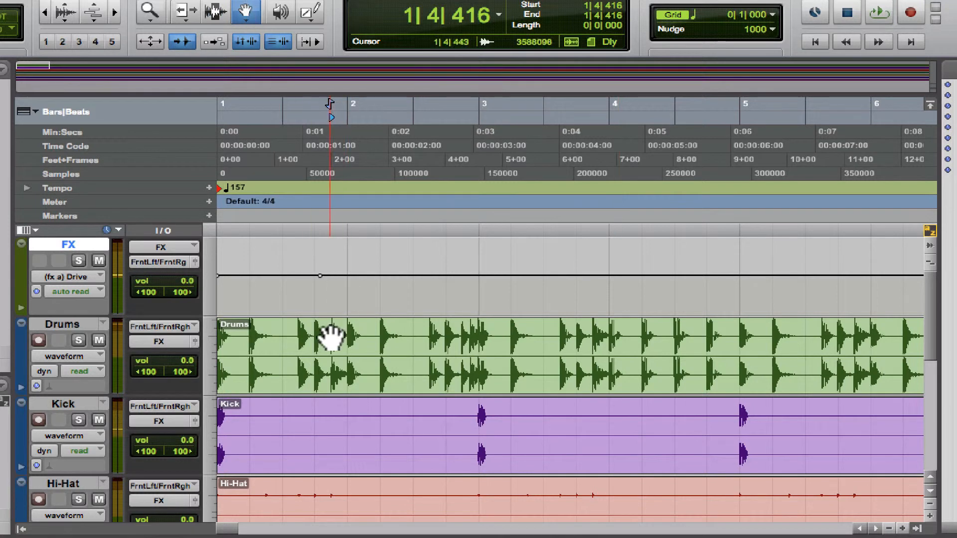